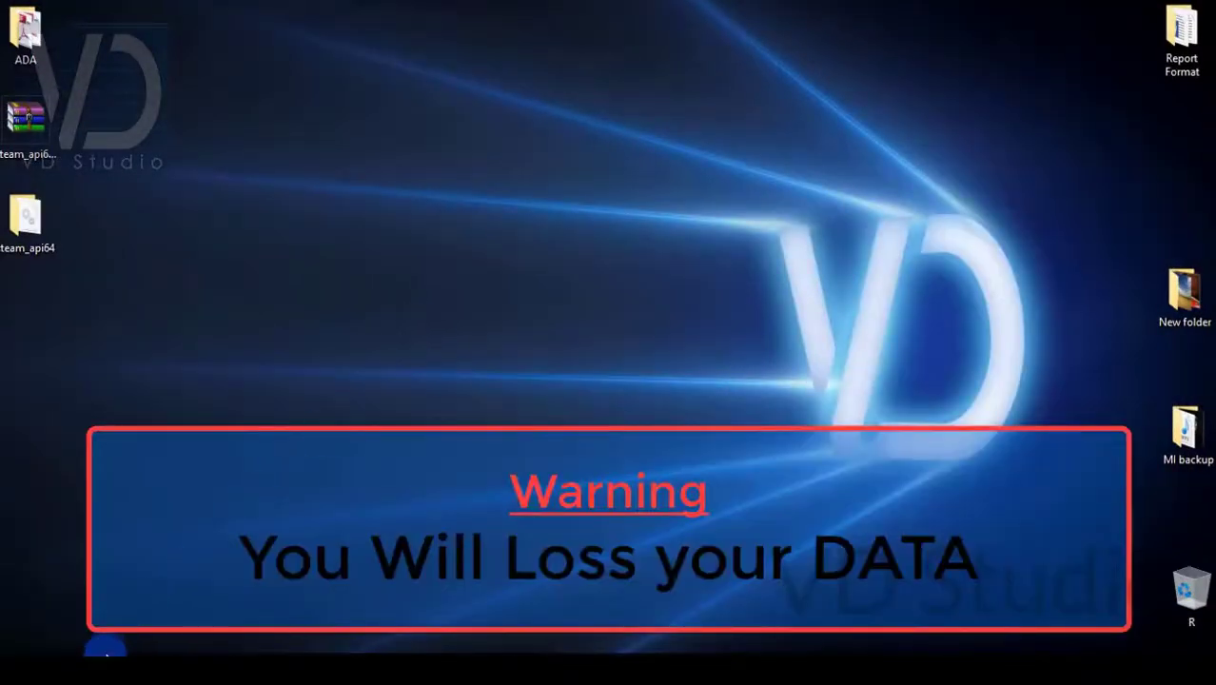
Quick-format the Data (J:) drive as NTFS from This PC and close the format dialog.
{"action": "left_click", "coordinate": [92, 650]}
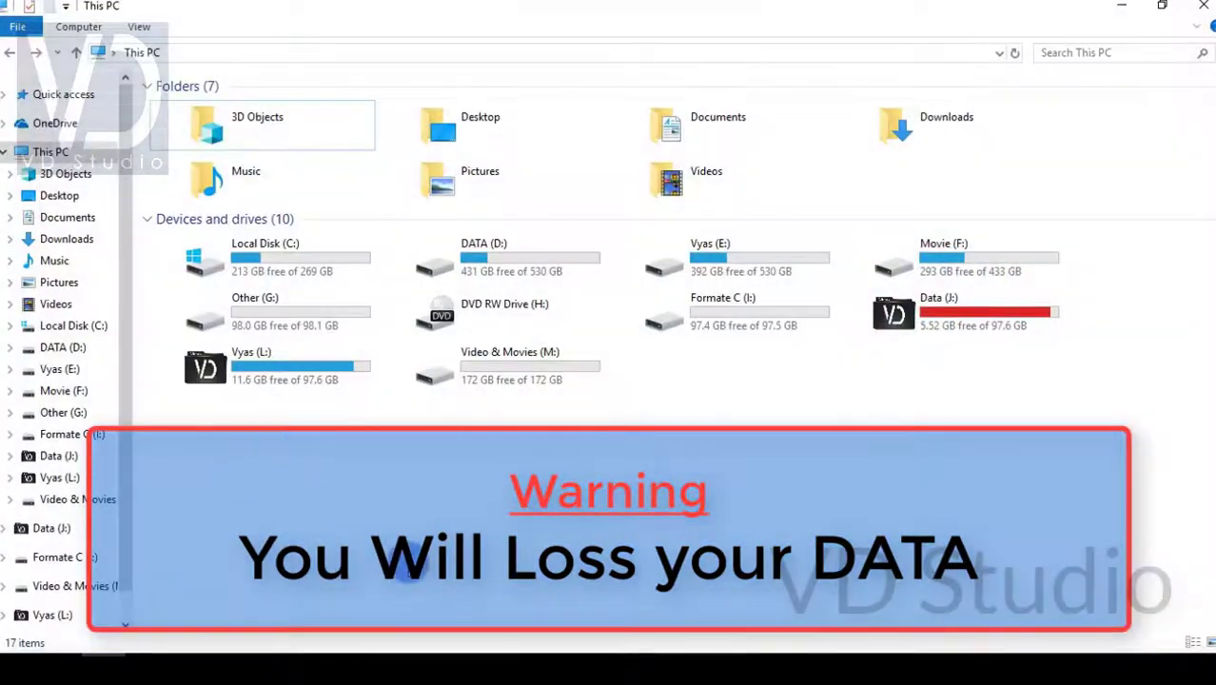
{"action": "left_click", "coordinate": [949, 320]}
{"action": "right_click", "coordinate": [949, 314]}
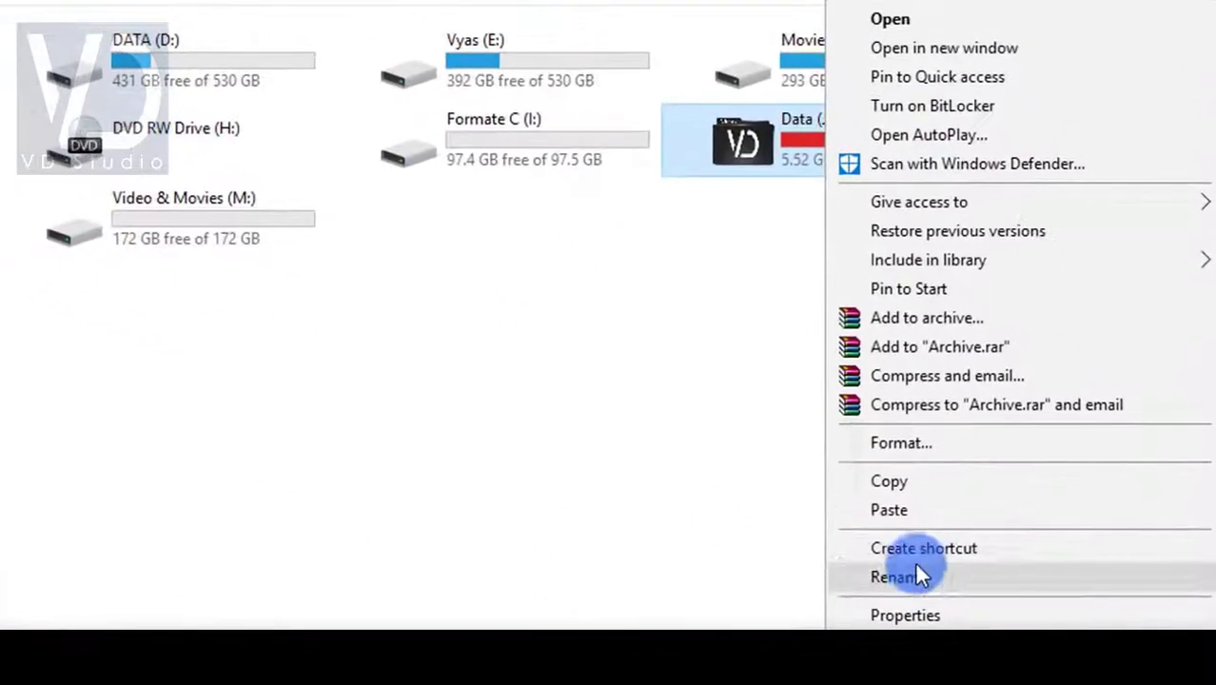
{"action": "left_click", "coordinate": [916, 440]}
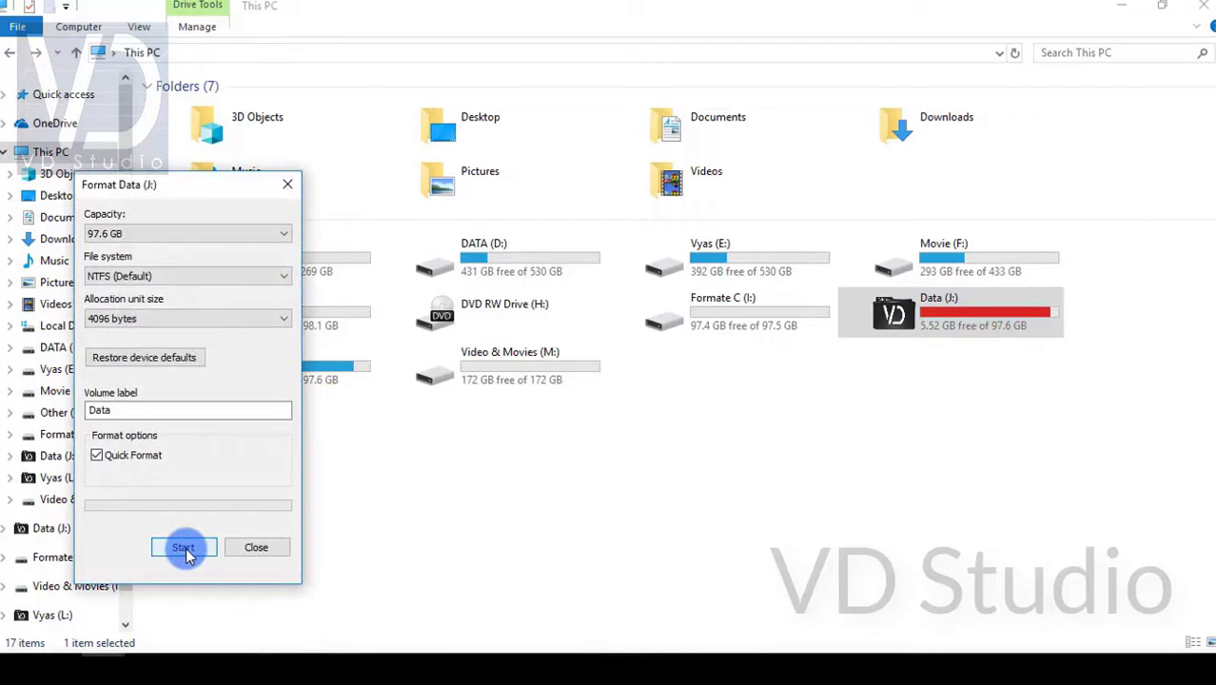
{"action": "left_click", "coordinate": [183, 548]}
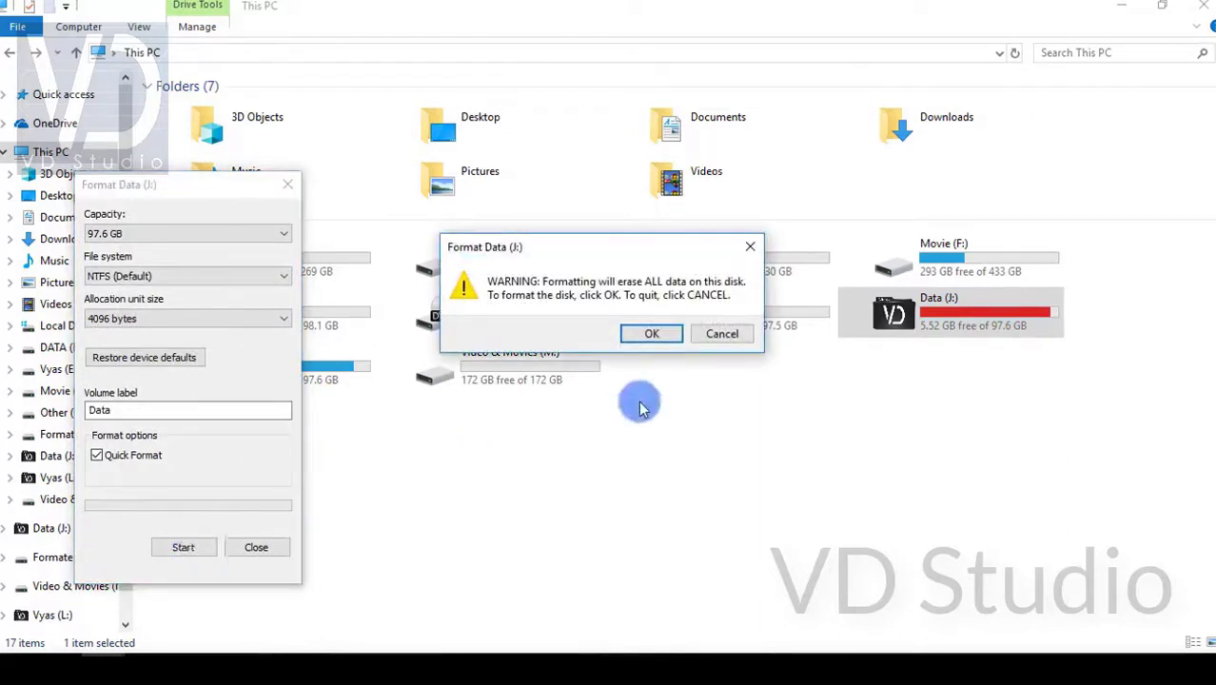
{"action": "left_click", "coordinate": [651, 339]}
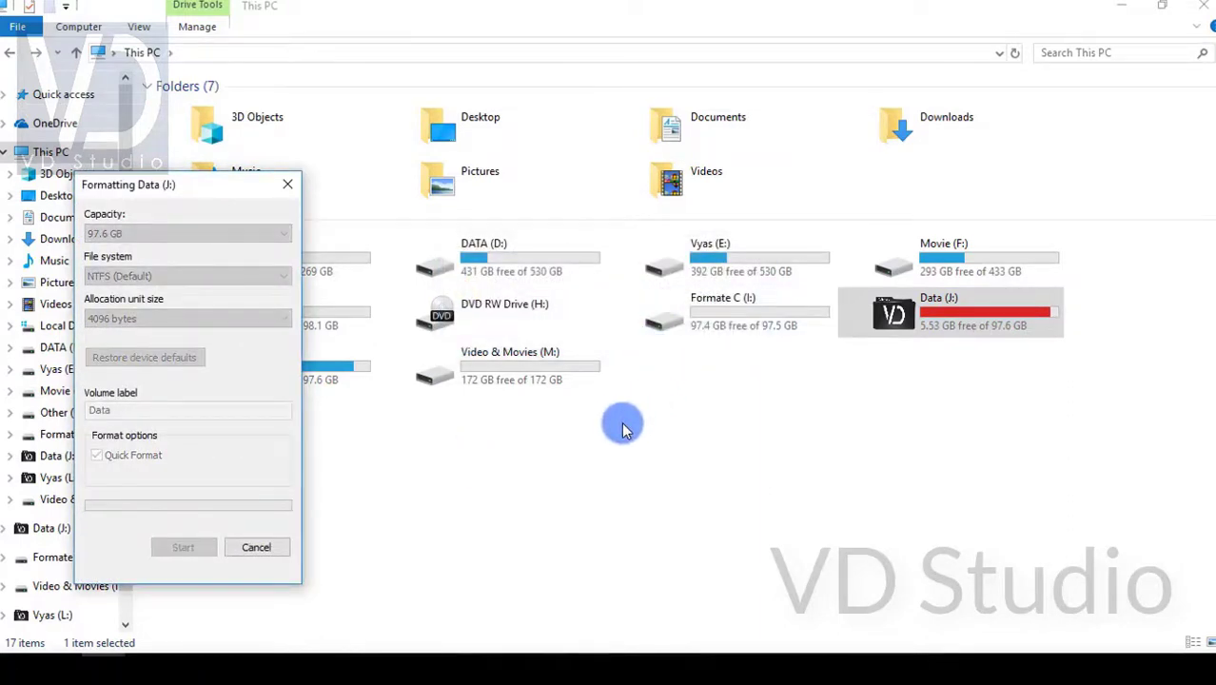
{"action": "left_click", "coordinate": [715, 327]}
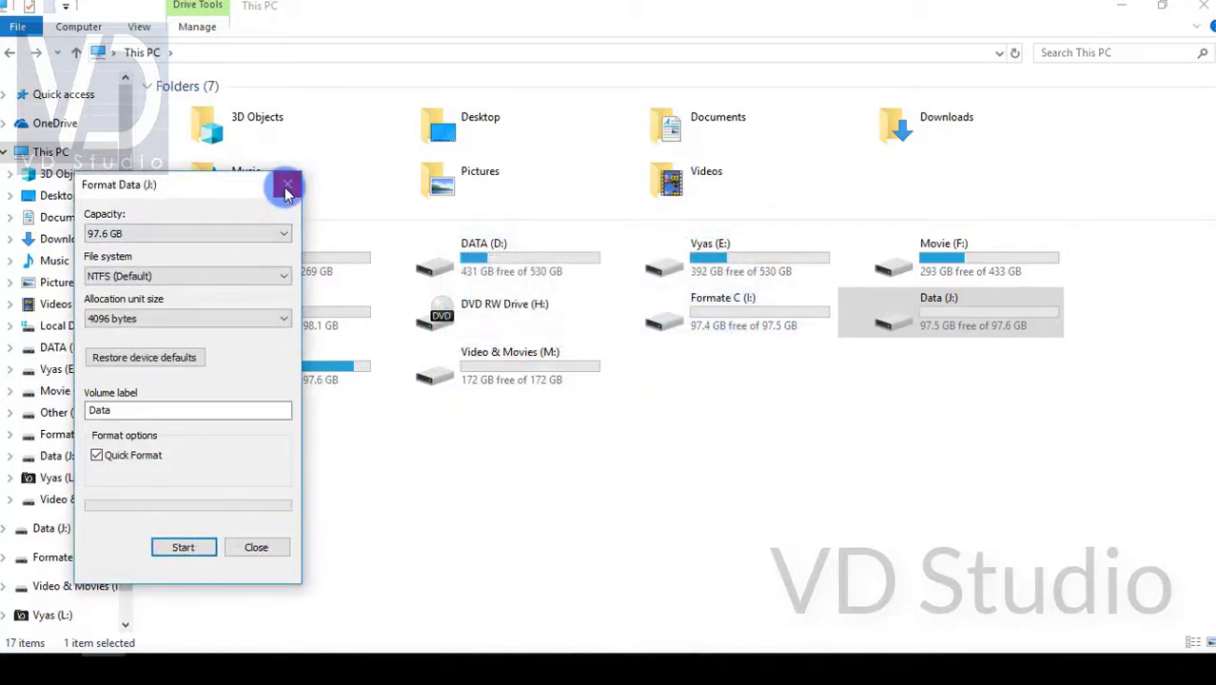
{"action": "left_click", "coordinate": [286, 191]}
Quick-format the L: drive as NTFS and close the format dialog.
{"action": "right_click", "coordinate": [324, 374]}
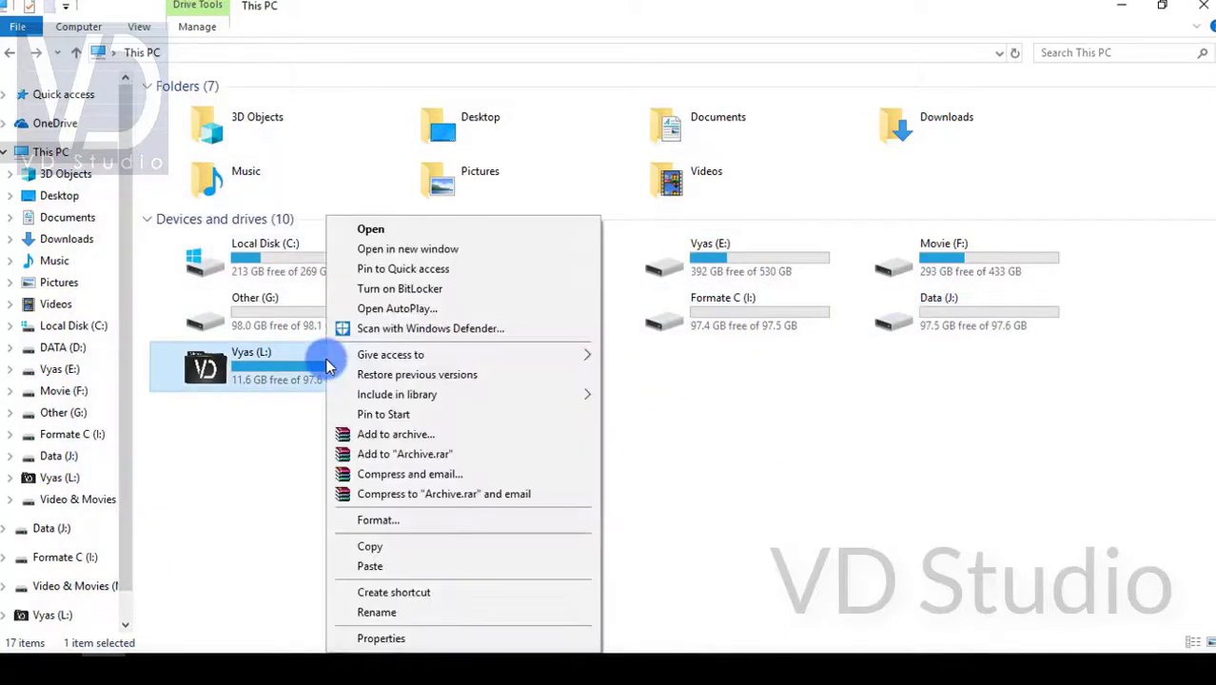
{"action": "left_click", "coordinate": [446, 521]}
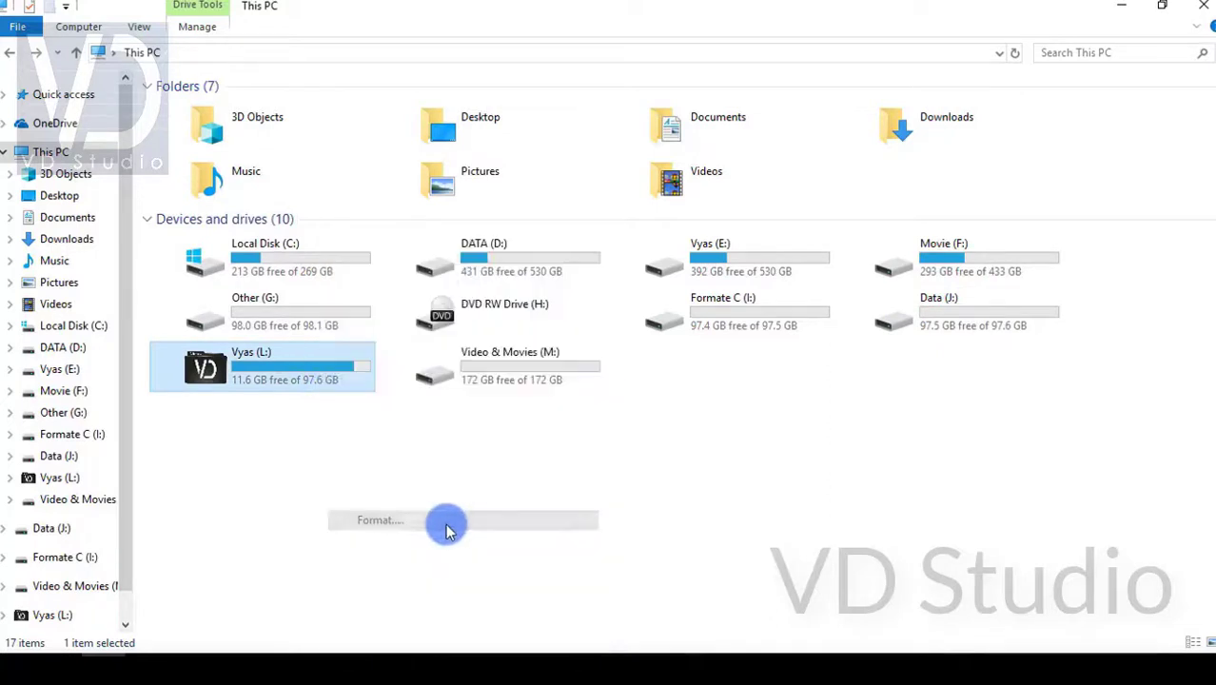
{"action": "left_click", "coordinate": [180, 546]}
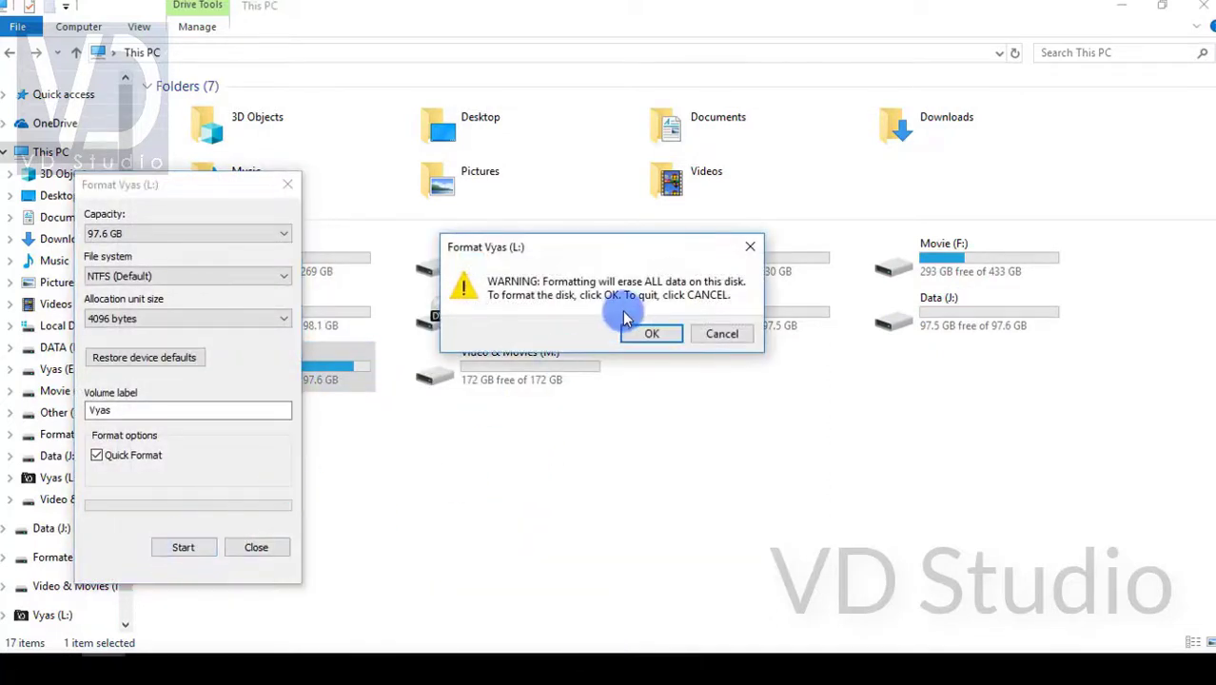
{"action": "left_click", "coordinate": [651, 334]}
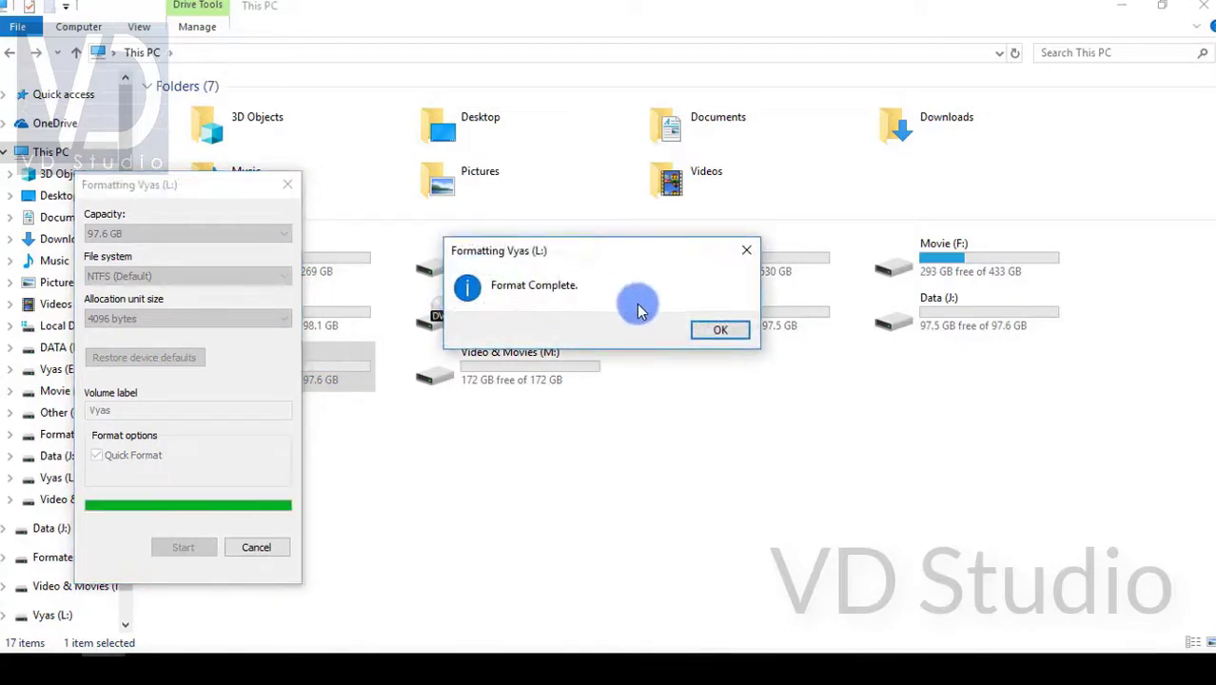
{"action": "left_click", "coordinate": [720, 333]}
{"action": "key", "text": "Escape"}
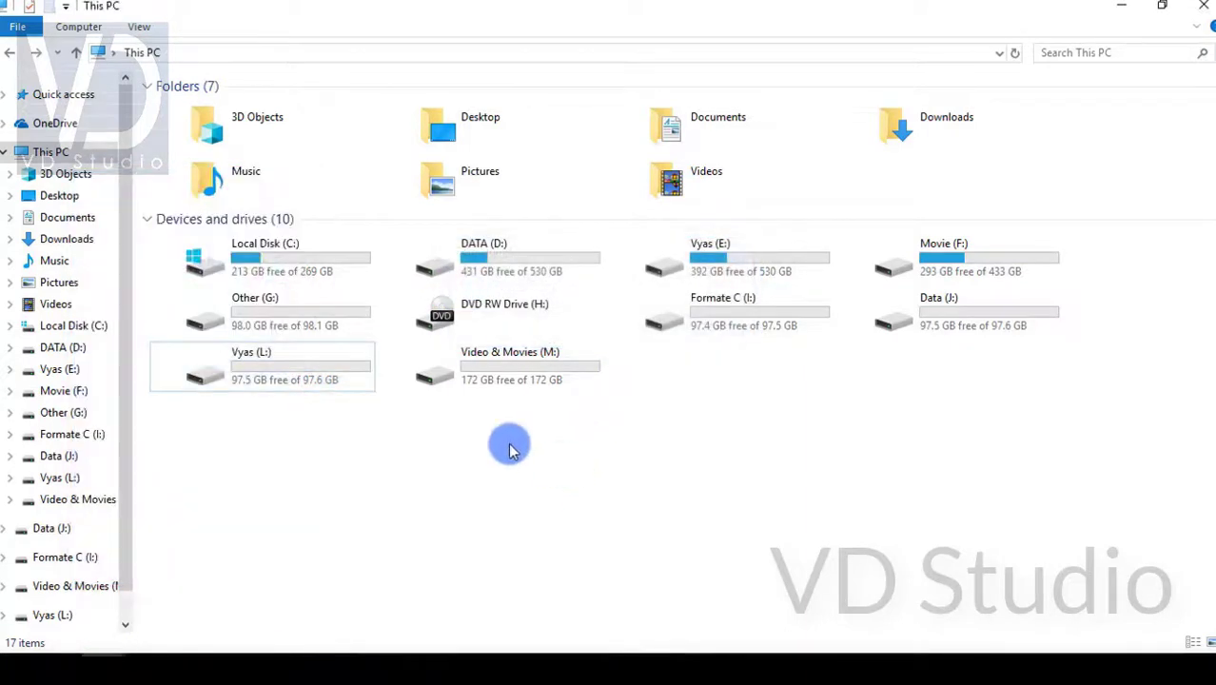
Open Computer Management for This PC and show Disk Management.
{"action": "right_click", "coordinate": [325, 481]}
{"action": "left_click", "coordinate": [335, 351]}
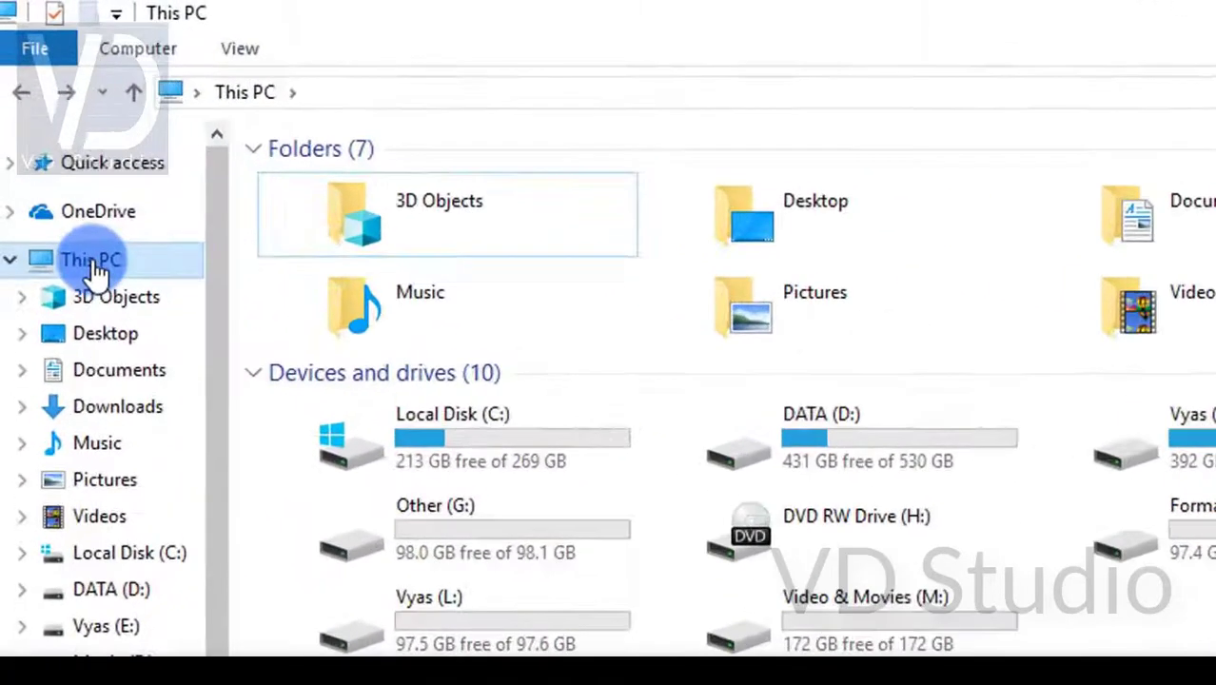
{"action": "right_click", "coordinate": [50, 152]}
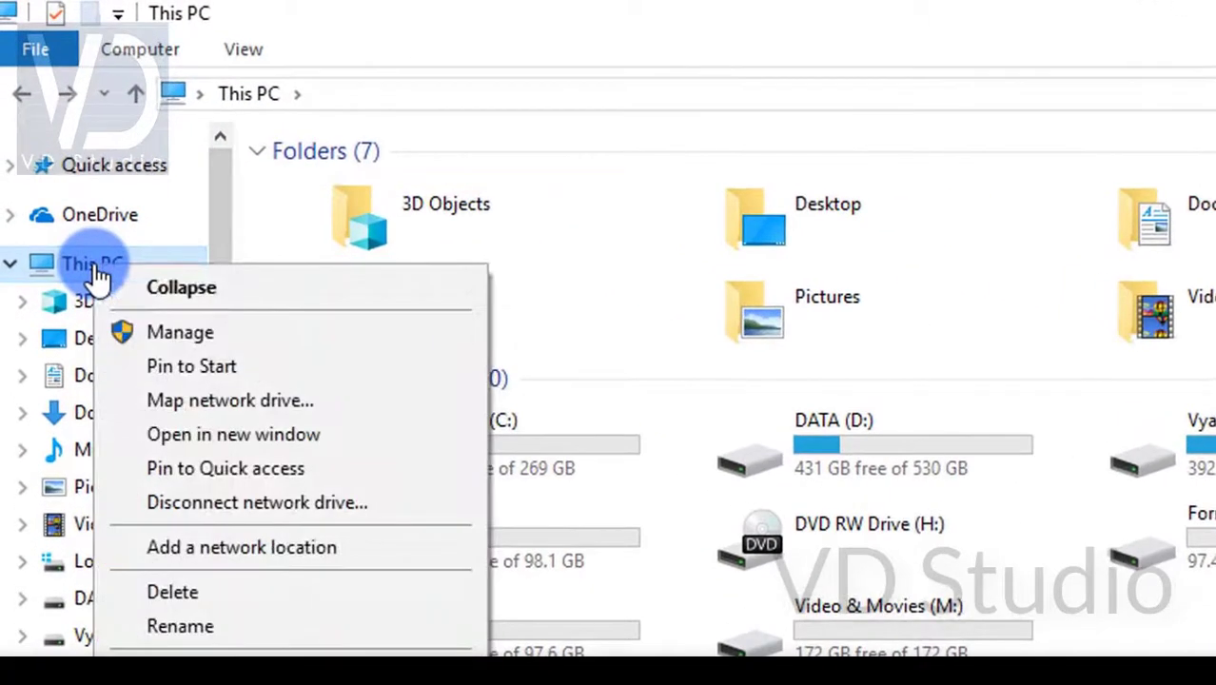
{"action": "left_click", "coordinate": [381, 347]}
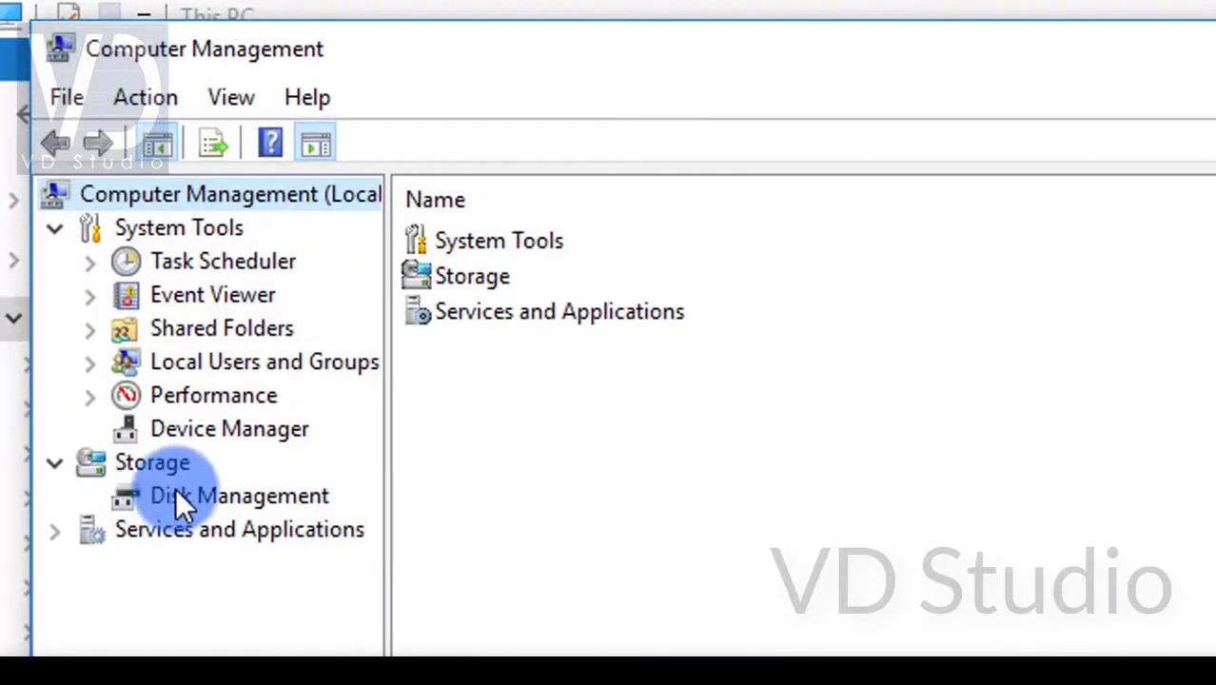
{"action": "left_click", "coordinate": [233, 505]}
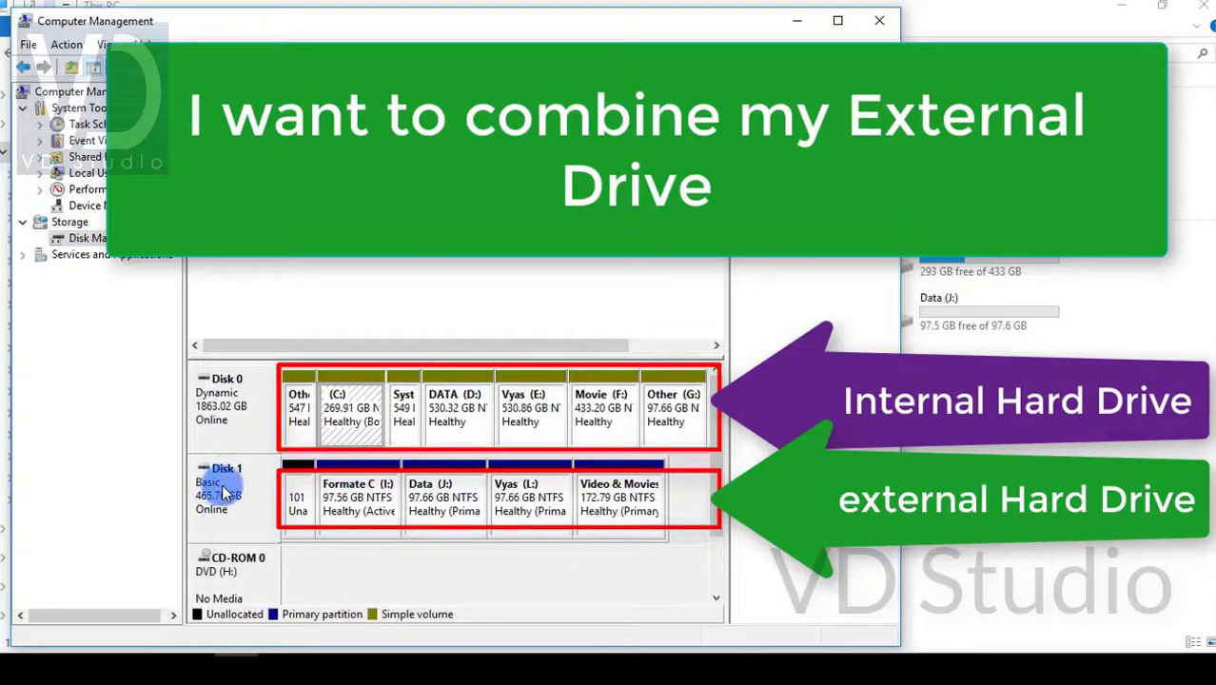
Delete the Video & Movies (M:) volume on Disk 1.
{"action": "left_click", "coordinate": [628, 496]}
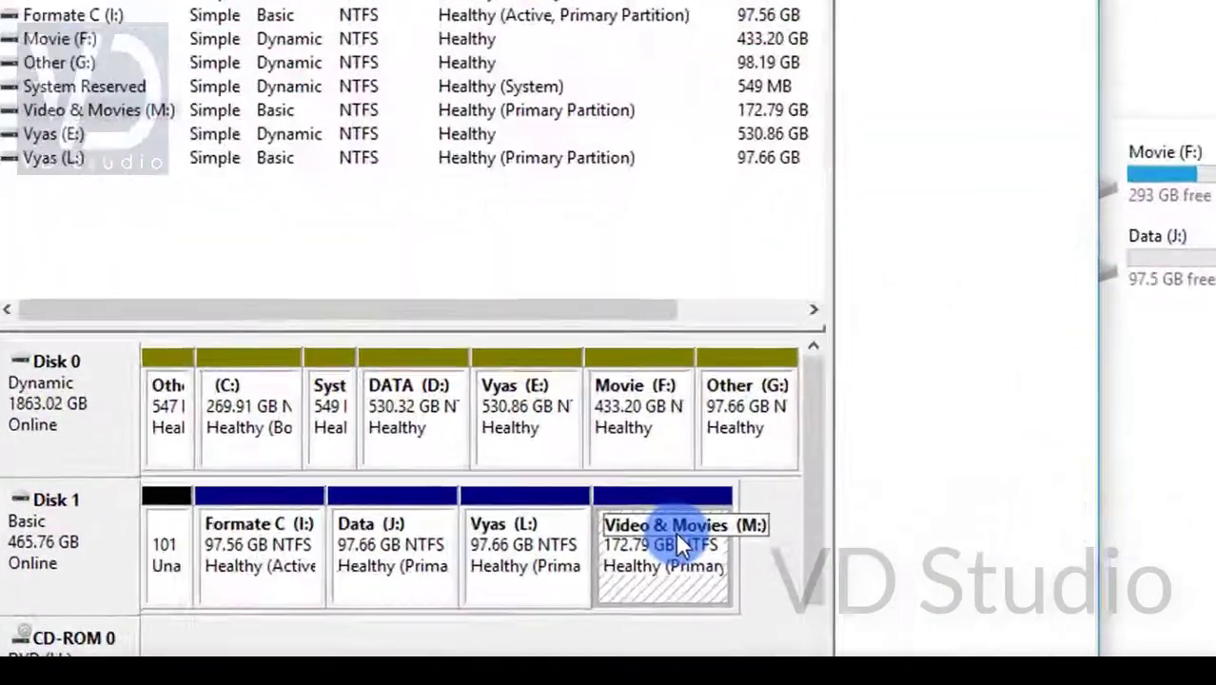
{"action": "right_click", "coordinate": [630, 496]}
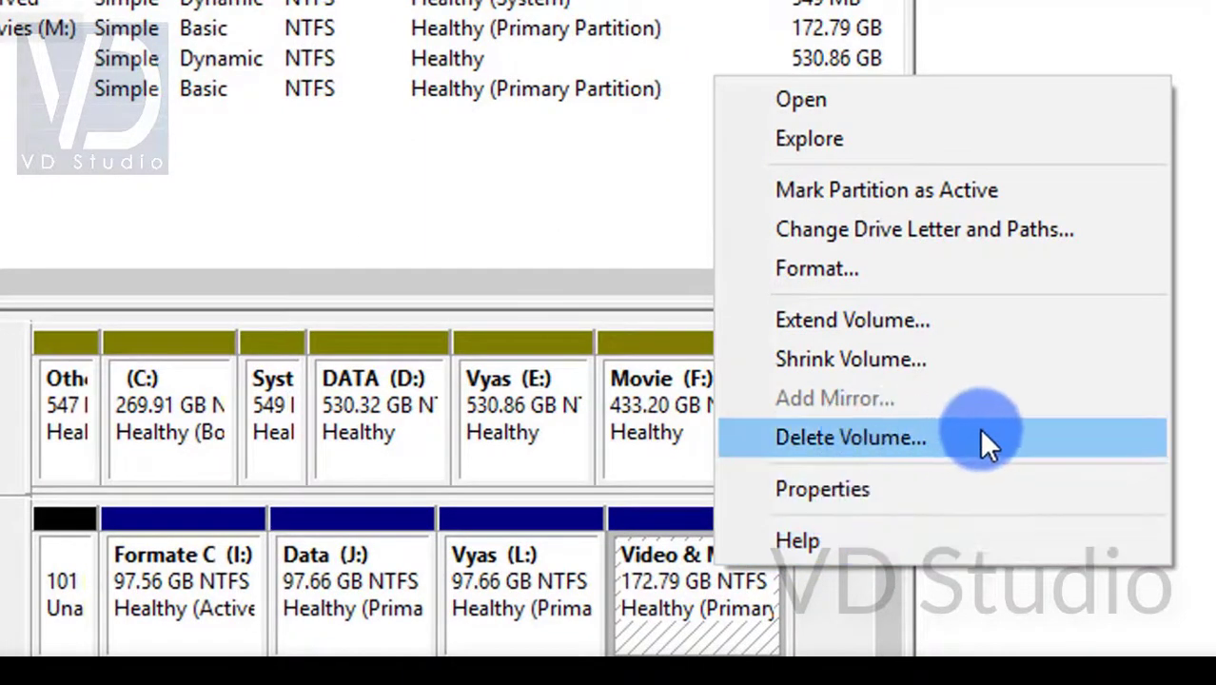
{"action": "left_click", "coordinate": [1043, 434]}
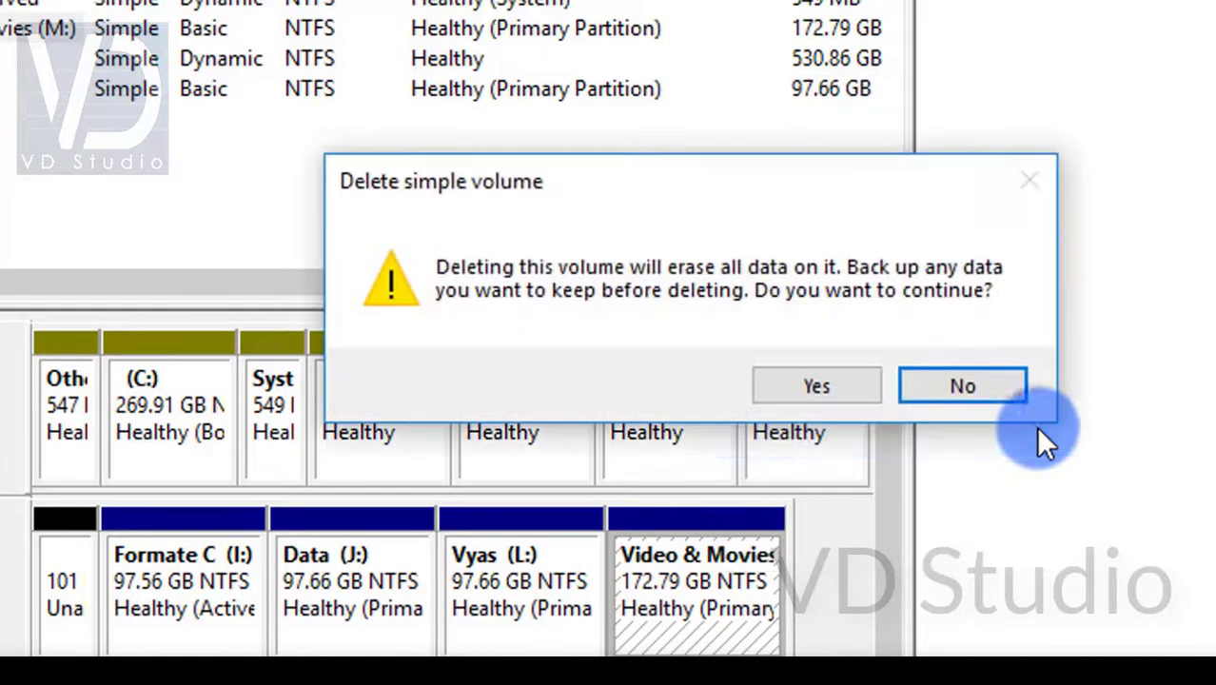
{"action": "left_click", "coordinate": [861, 373]}
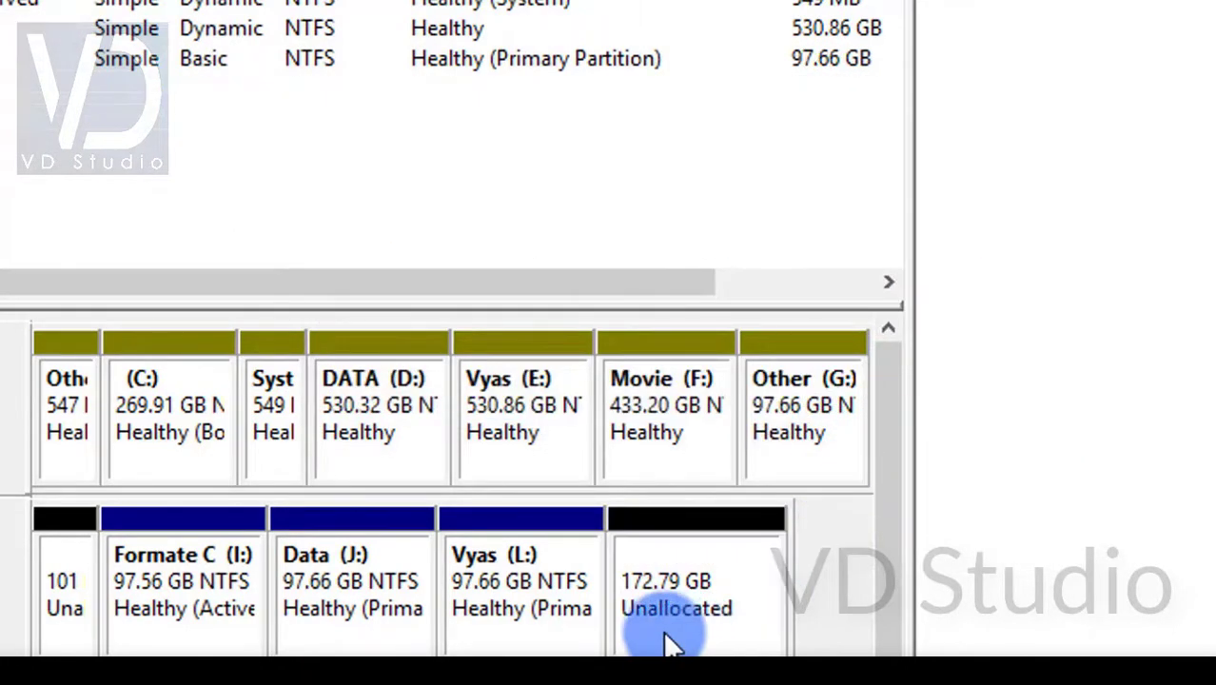
Delete the L: volume on Disk 1.
{"action": "right_click", "coordinate": [531, 550]}
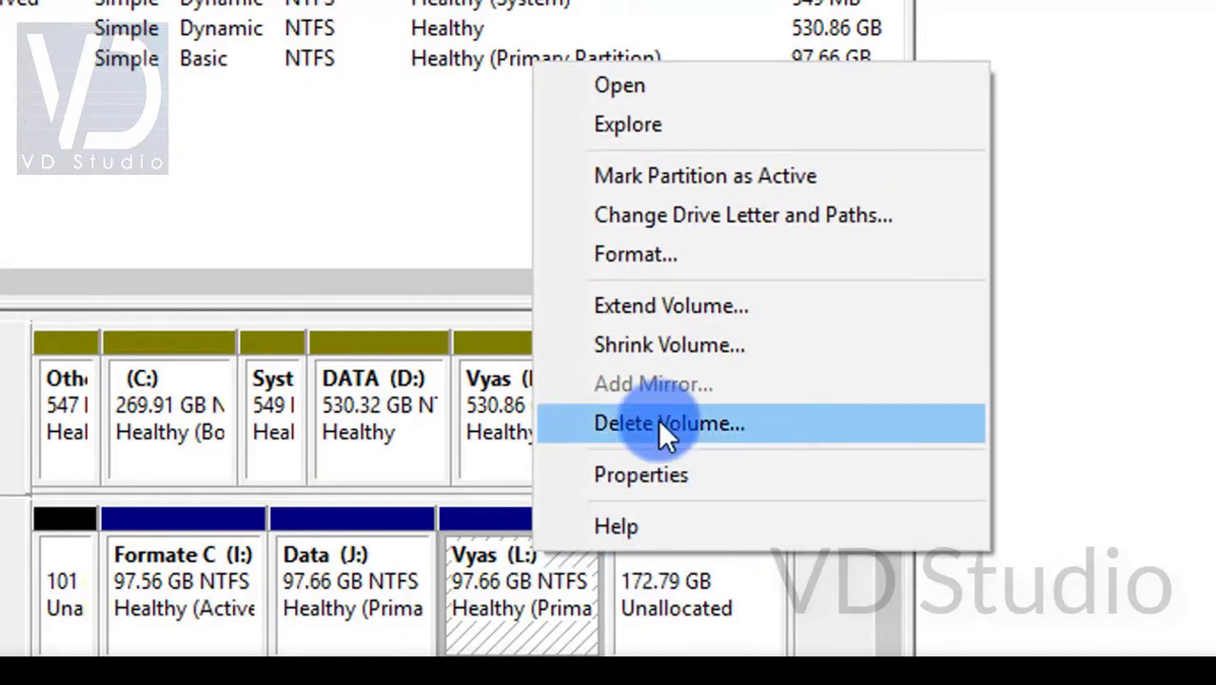
{"action": "left_click", "coordinate": [660, 421]}
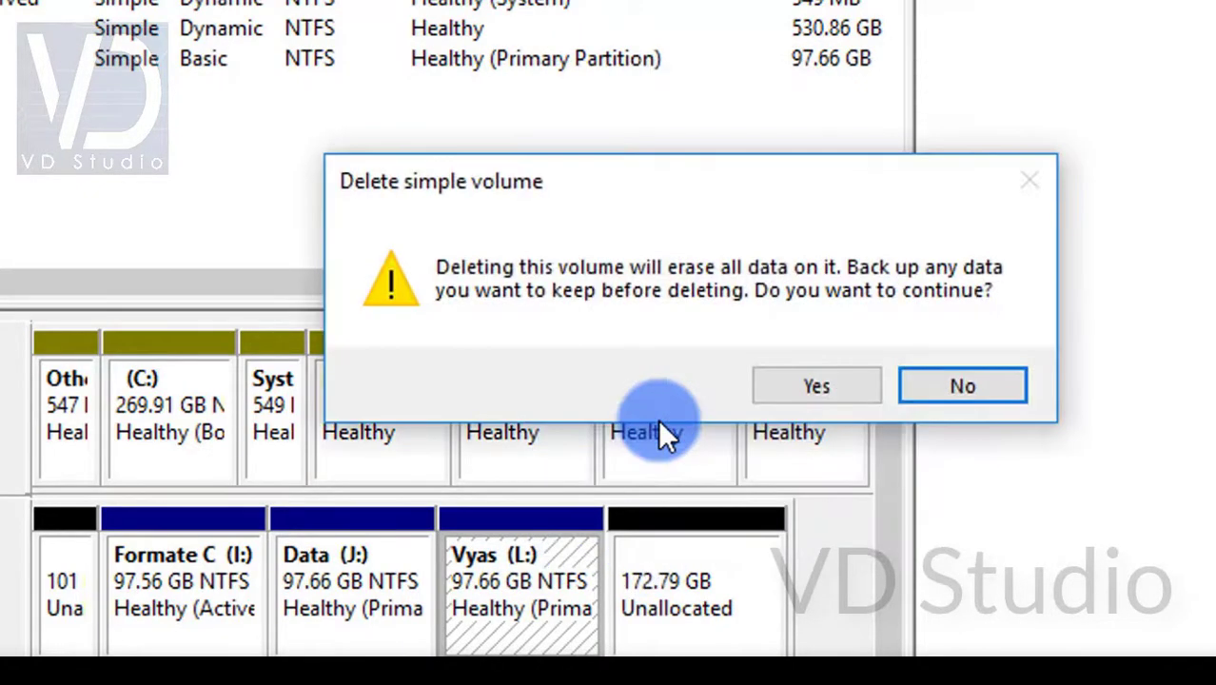
{"action": "left_click", "coordinate": [815, 385]}
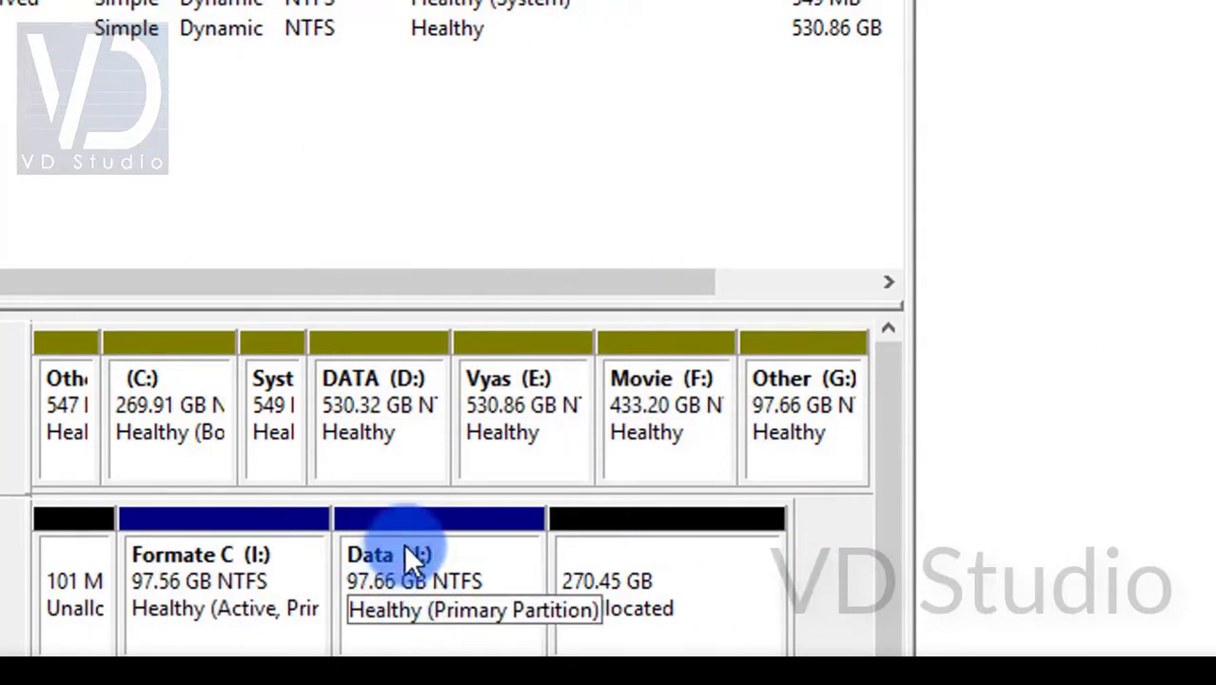
Delete the Data (J:) volume on Disk 1.
{"action": "left_click", "coordinate": [436, 554]}
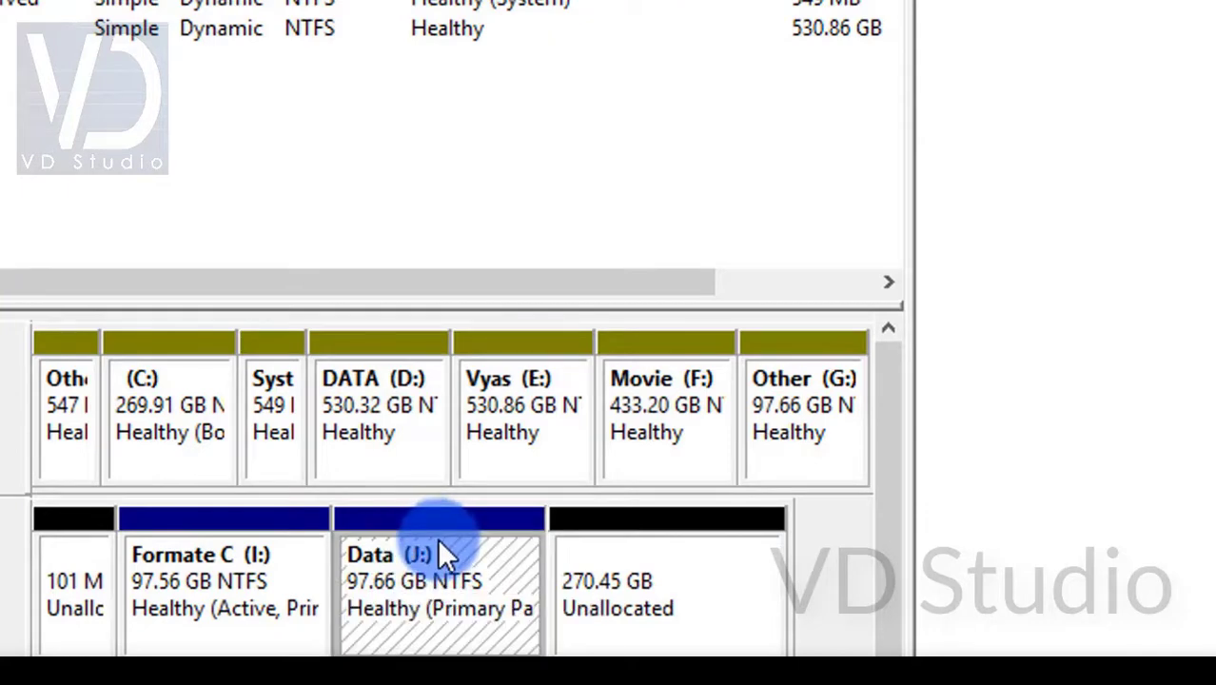
{"action": "right_click", "coordinate": [453, 620]}
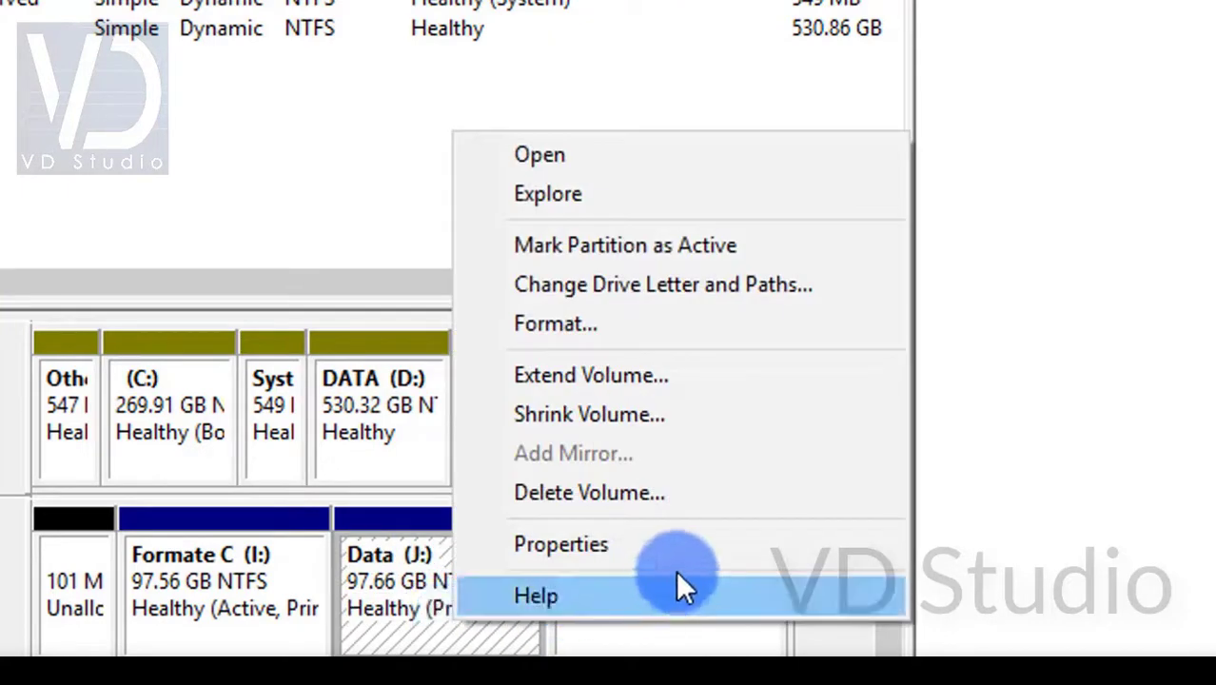
{"action": "left_click", "coordinate": [665, 499]}
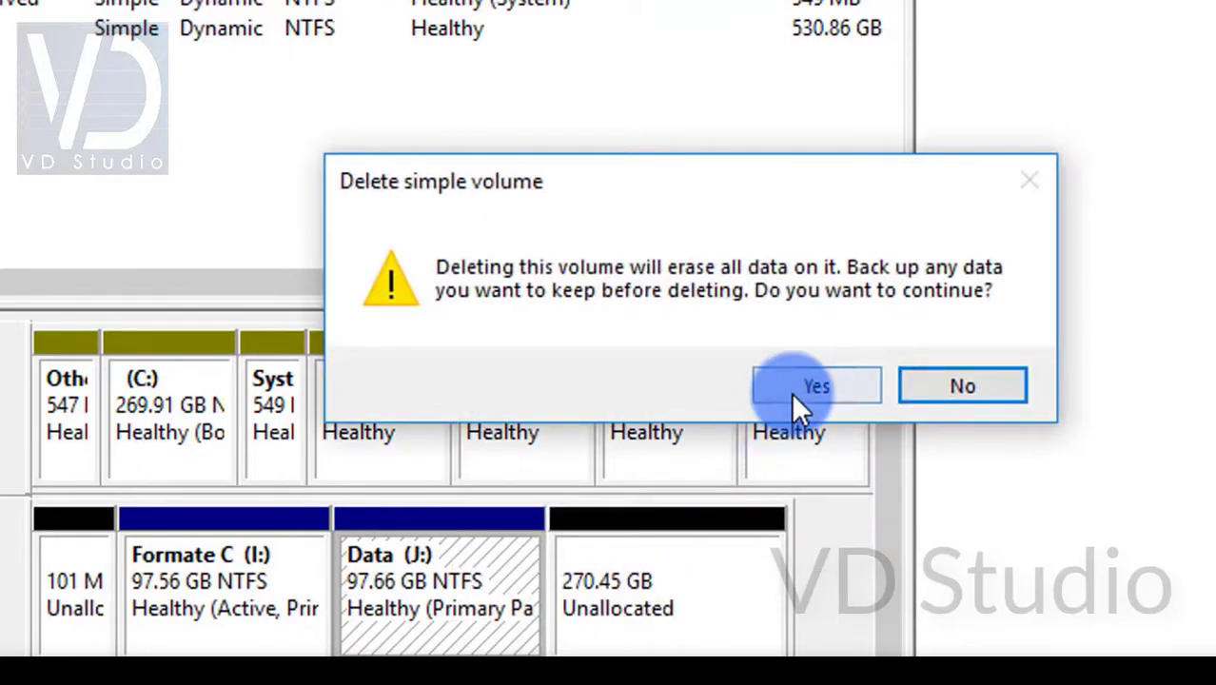
{"action": "left_click", "coordinate": [814, 386]}
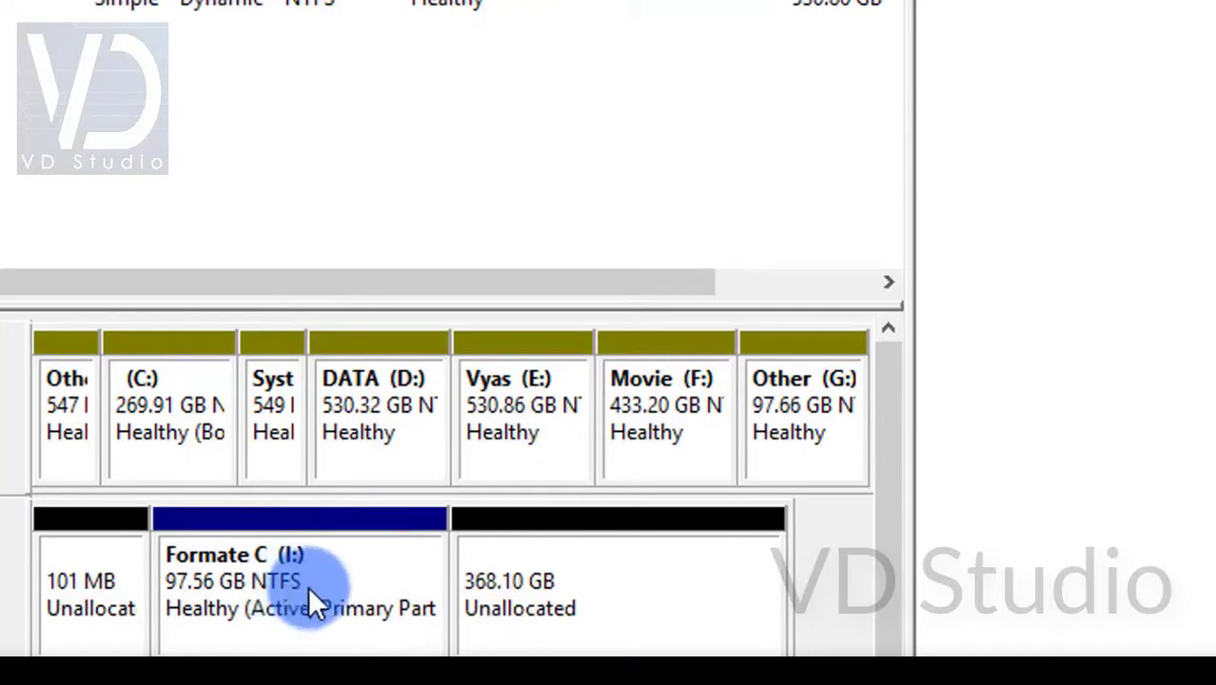
Delete the active Formate C (I:) partition on Disk 1.
{"action": "left_click", "coordinate": [350, 572]}
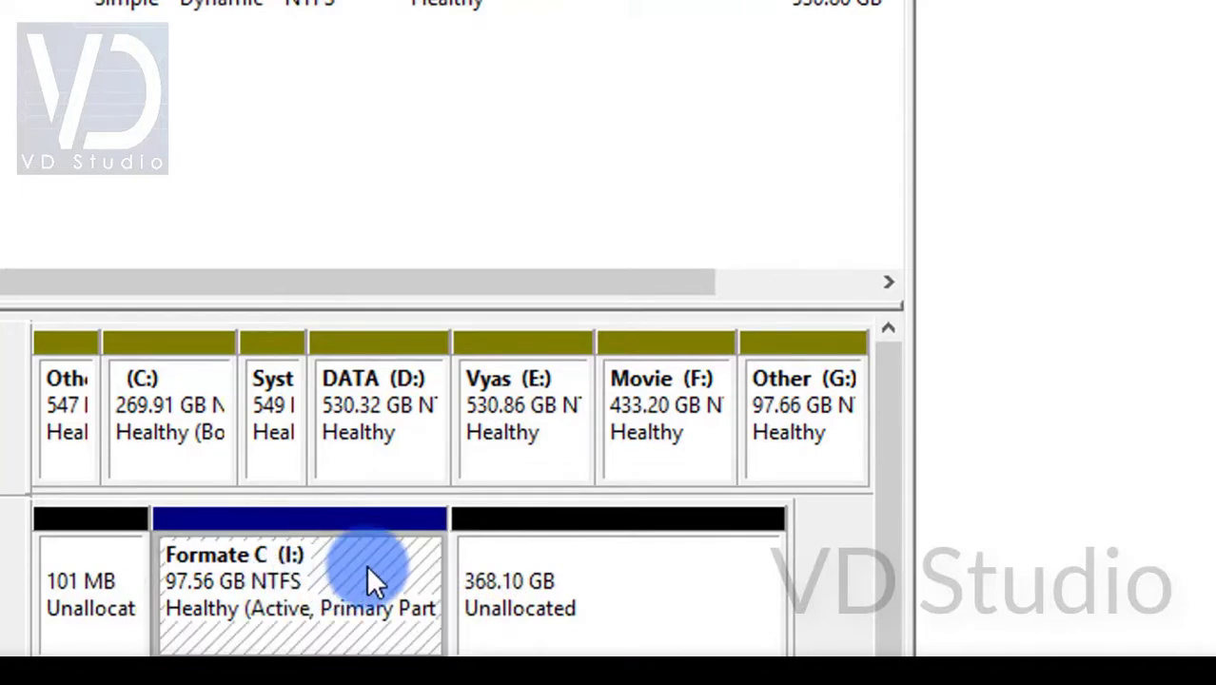
{"action": "right_click", "coordinate": [365, 564]}
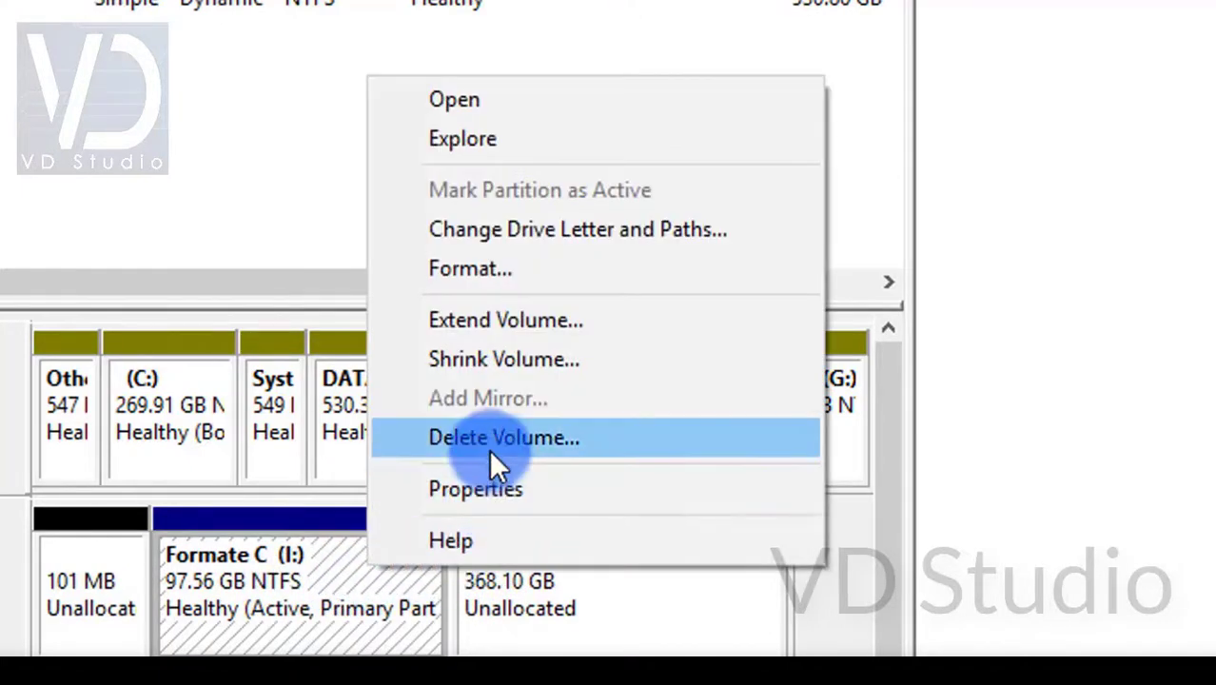
{"action": "left_click", "coordinate": [569, 445]}
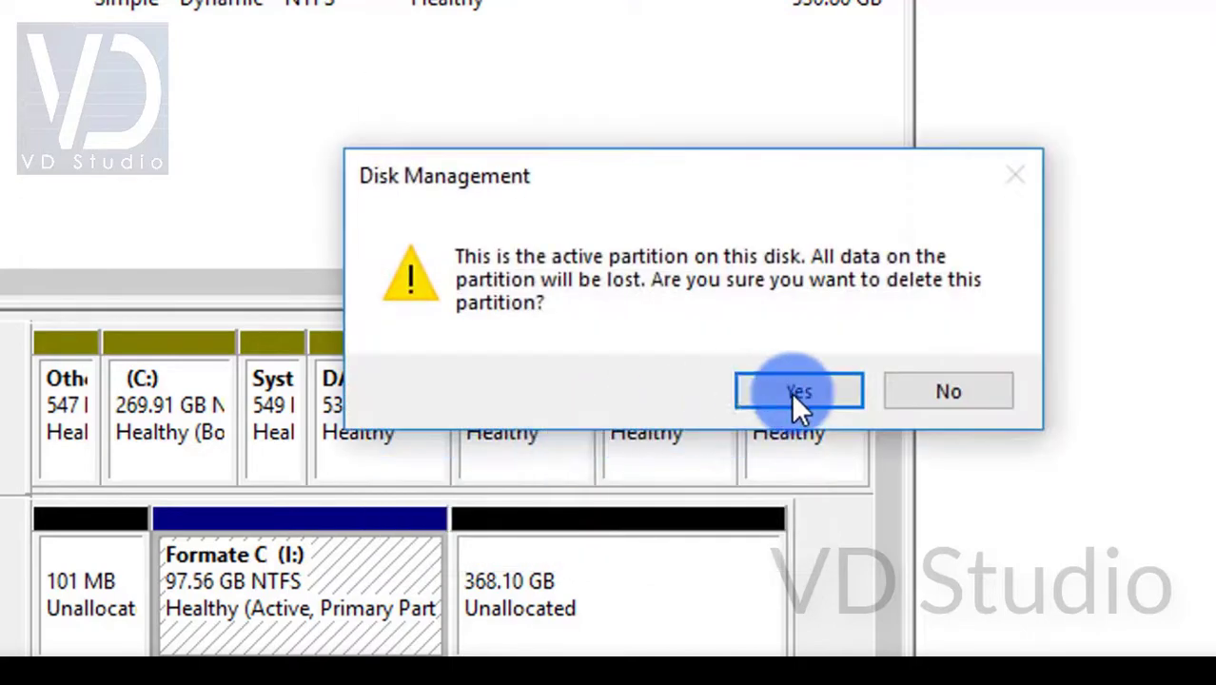
{"action": "left_click", "coordinate": [799, 391]}
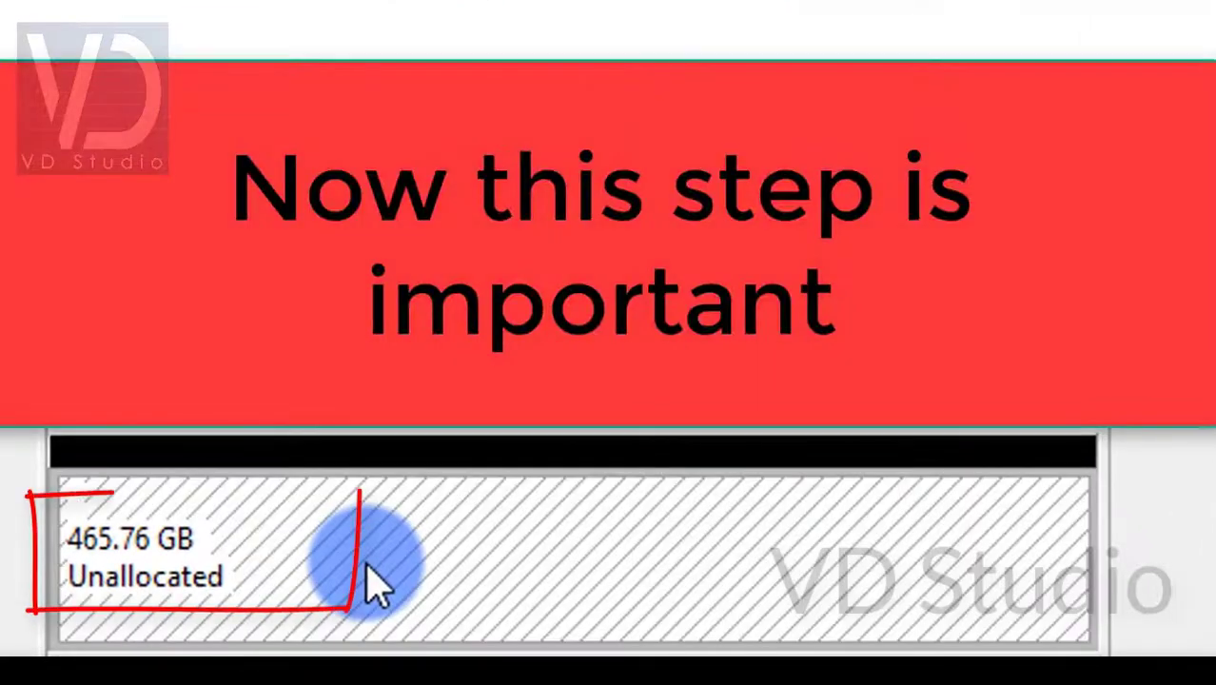
{"action": "right_click", "coordinate": [442, 576]}
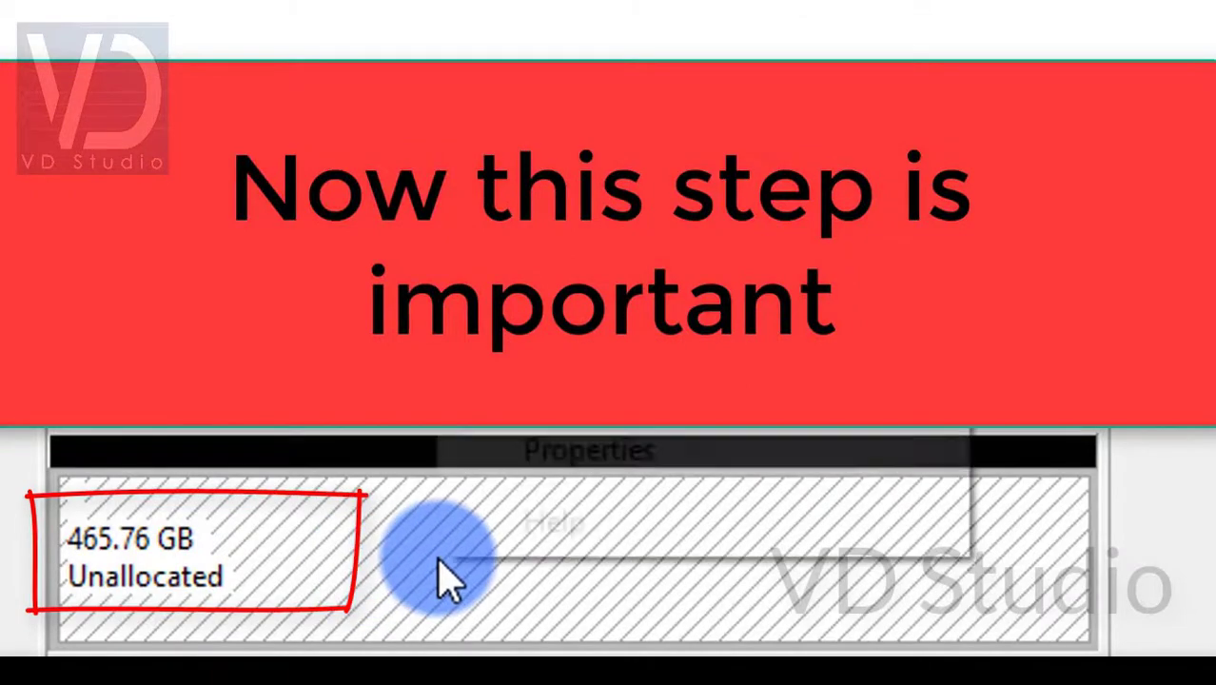
{"action": "left_click", "coordinate": [752, 627]}
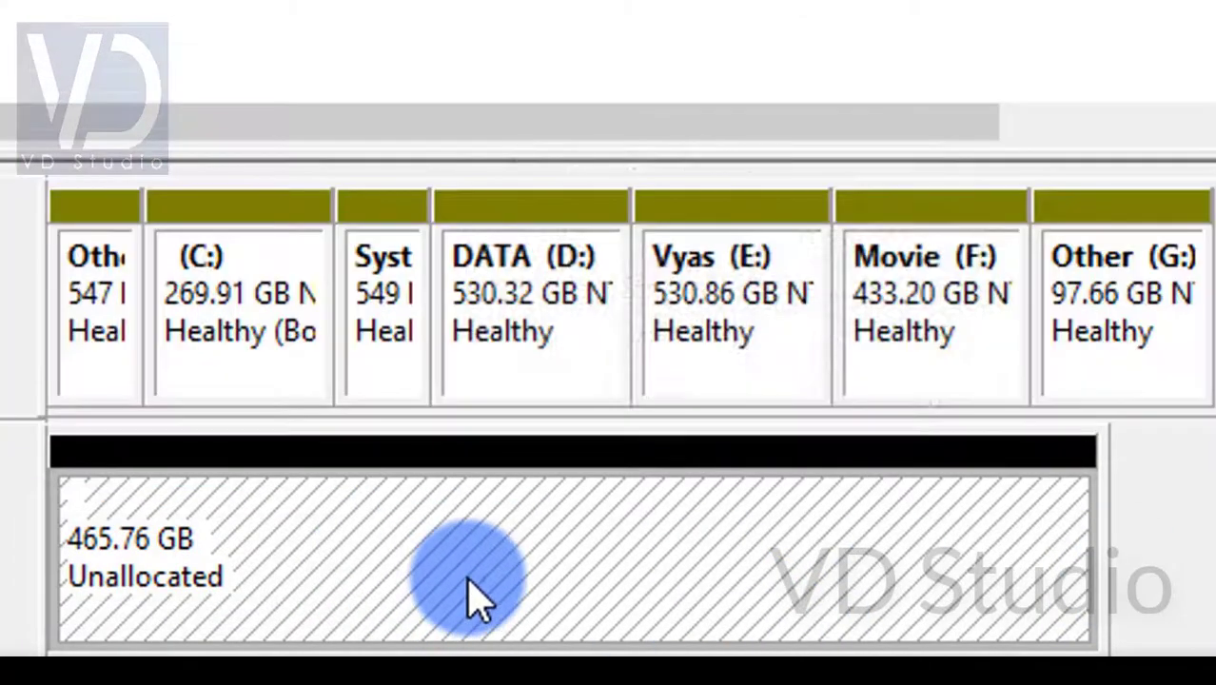
{"action": "right_click", "coordinate": [467, 593]}
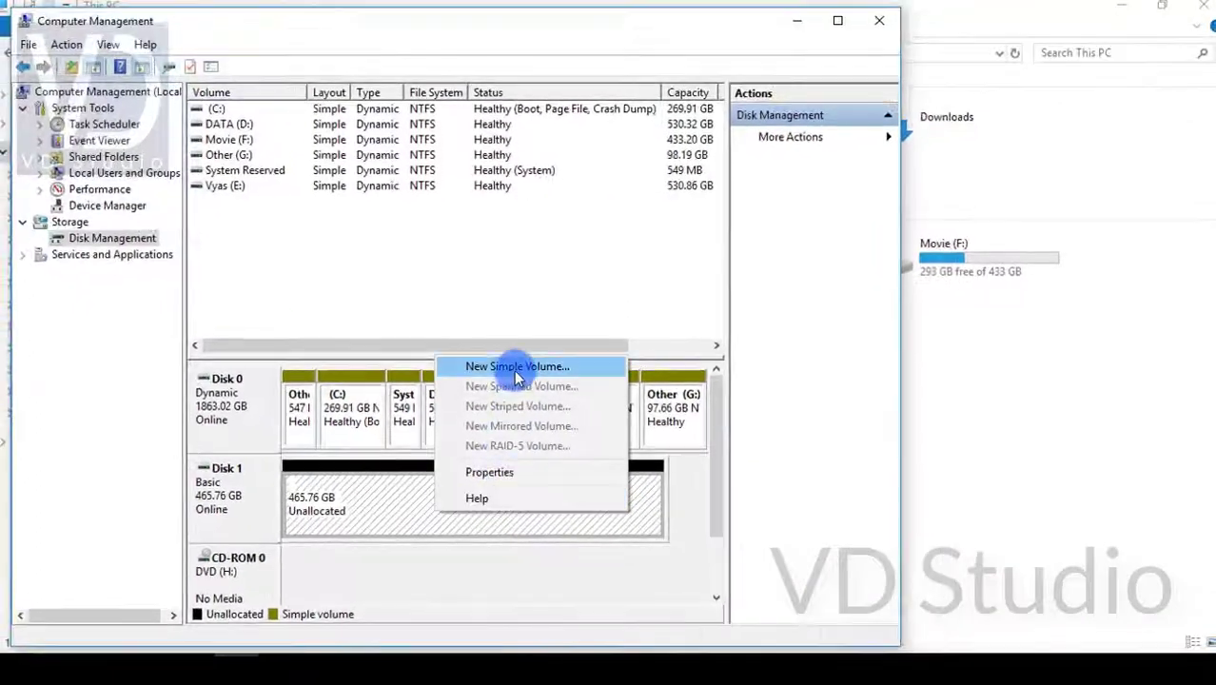
{"action": "left_click", "coordinate": [709, 494]}
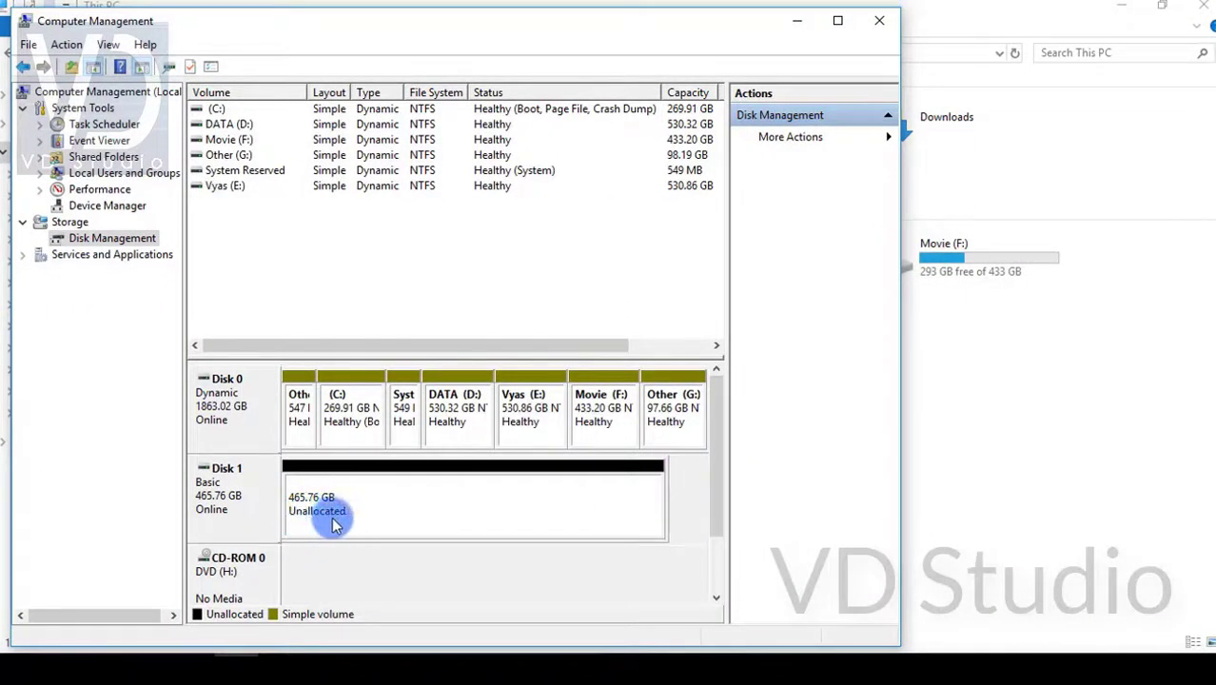
Create a 476937 MB simple volume in Disk 1's unallocated space with drive letter I, NTFS quick format and the label New Volume.
{"action": "left_click", "coordinate": [513, 502]}
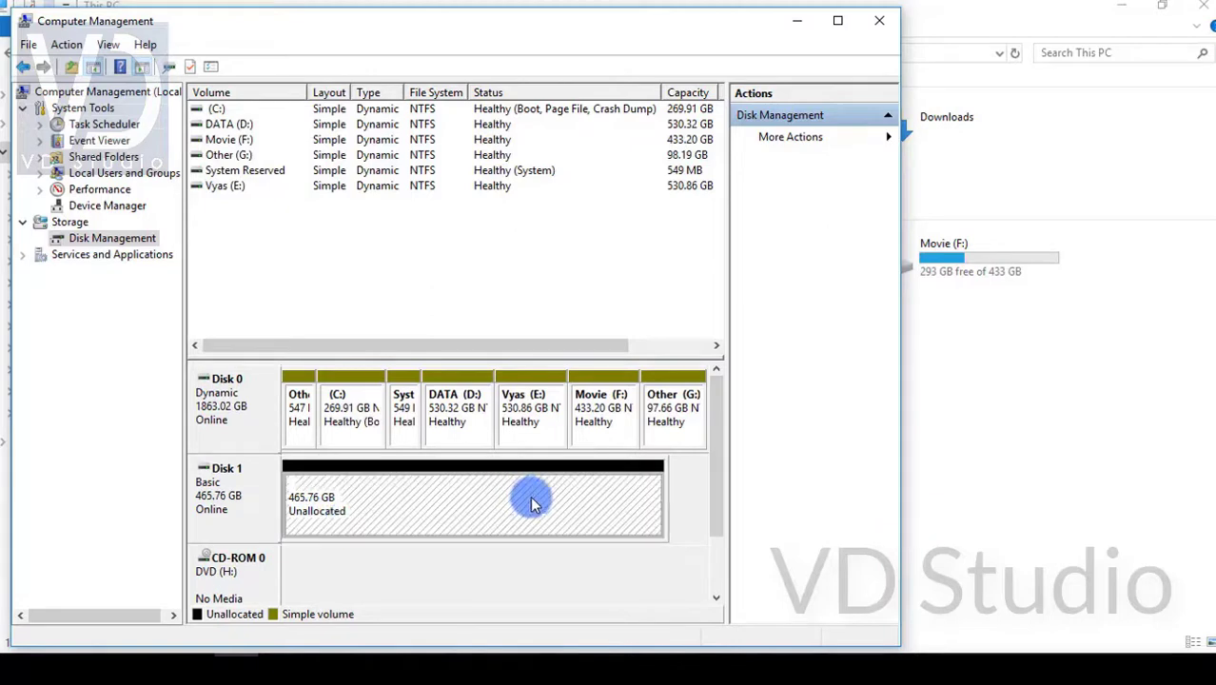
{"action": "right_click", "coordinate": [623, 498]}
{"action": "left_click", "coordinate": [704, 355]}
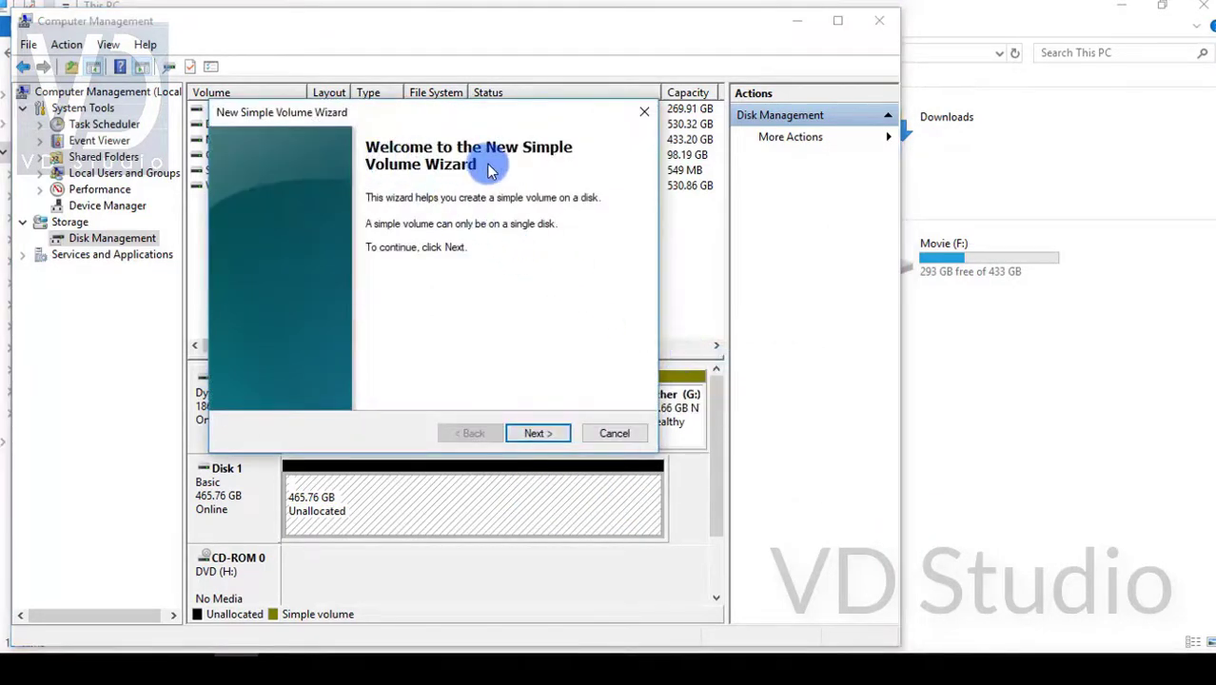
{"action": "left_click", "coordinate": [538, 434]}
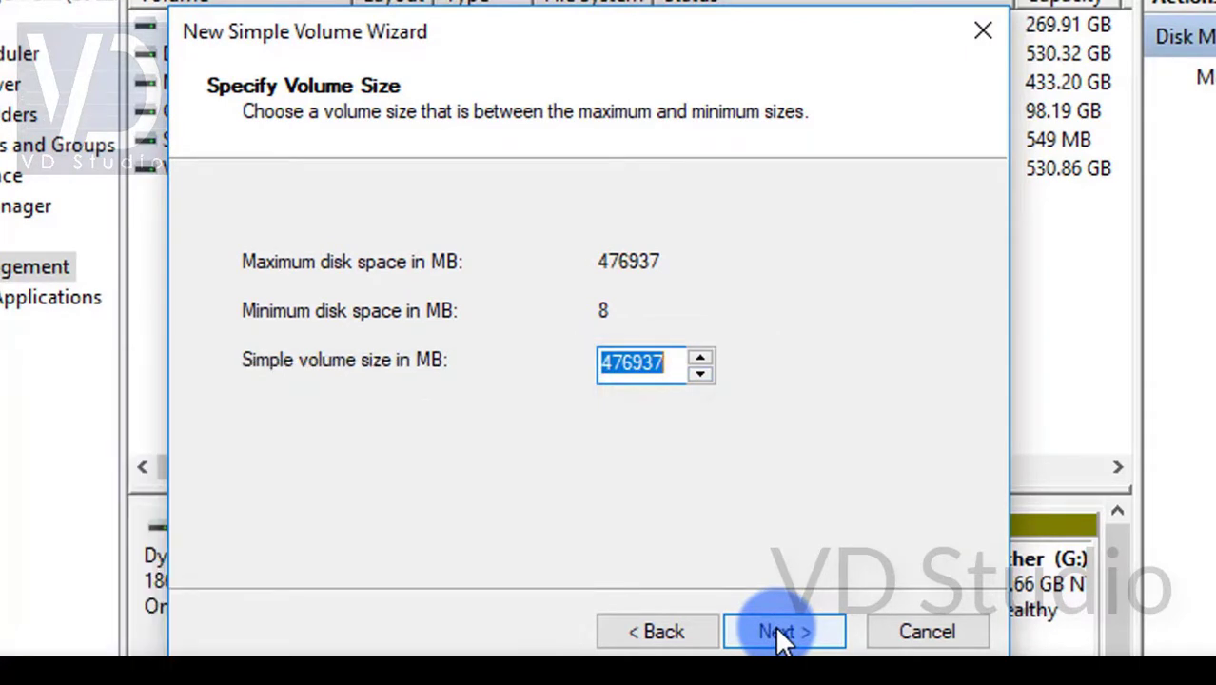
{"action": "left_click", "coordinate": [778, 633]}
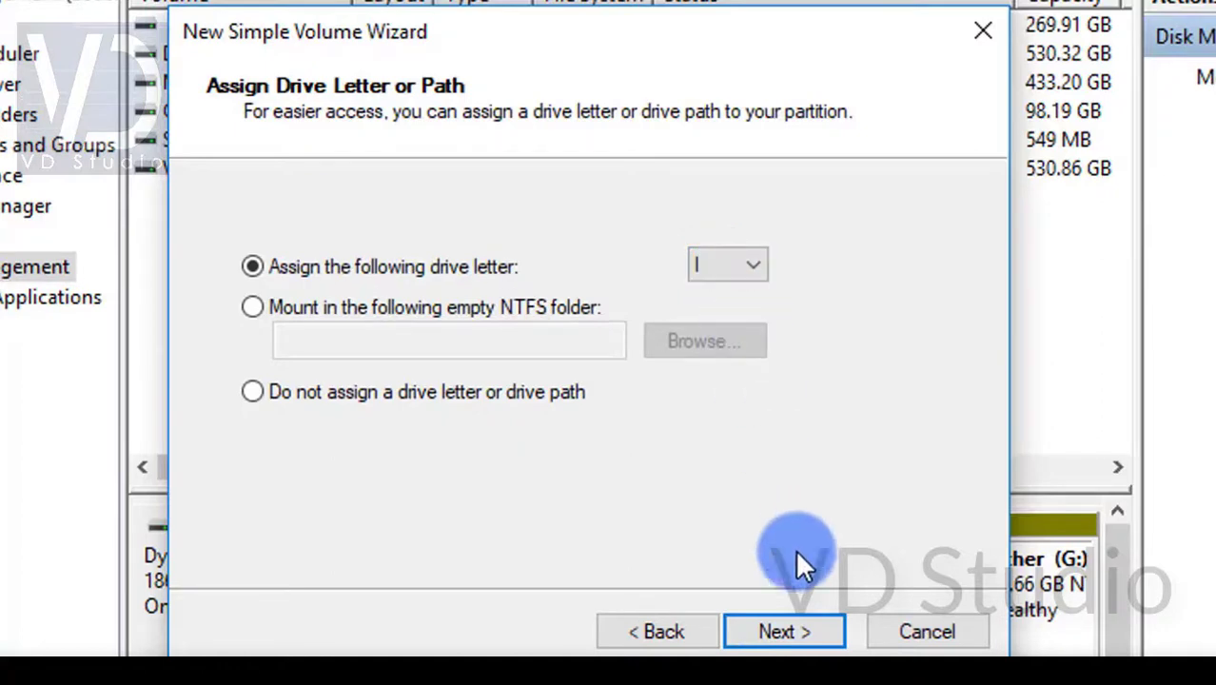
{"action": "left_click", "coordinate": [789, 638]}
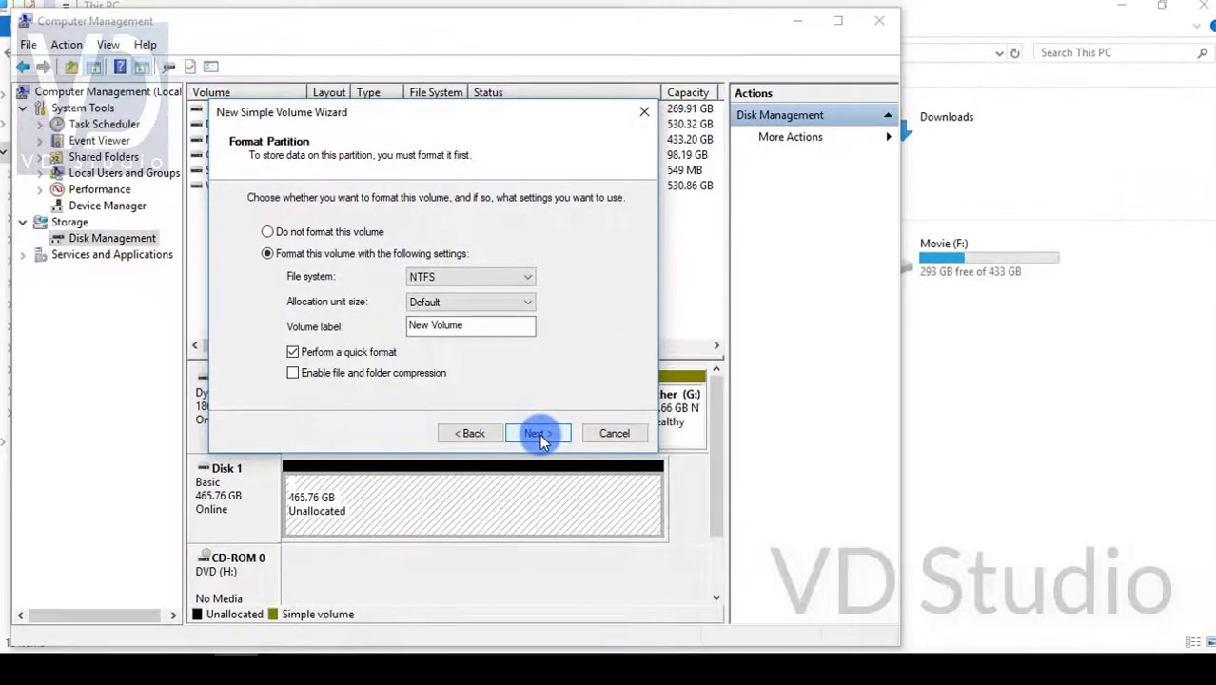
{"action": "left_click", "coordinate": [549, 434]}
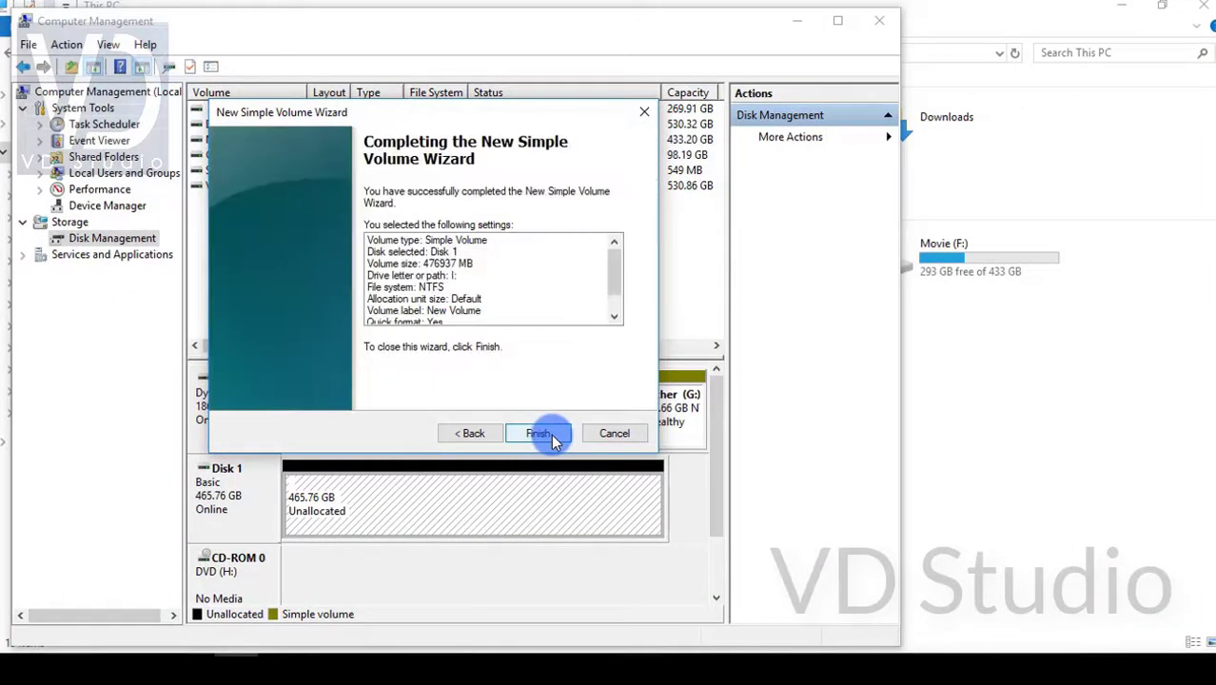
{"action": "left_click", "coordinate": [549, 437]}
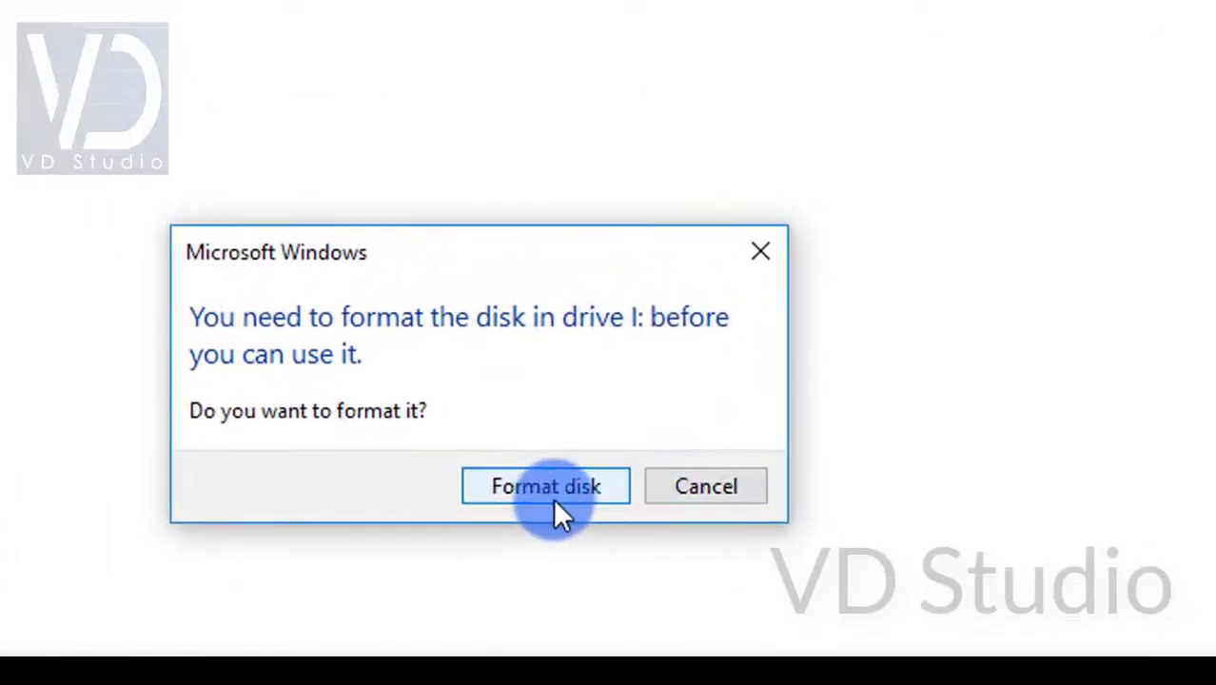
Quick-format drive I: as NTFS with 4096-byte allocation units and the label New Volume, and close the drive's window.
{"action": "left_click", "coordinate": [531, 494]}
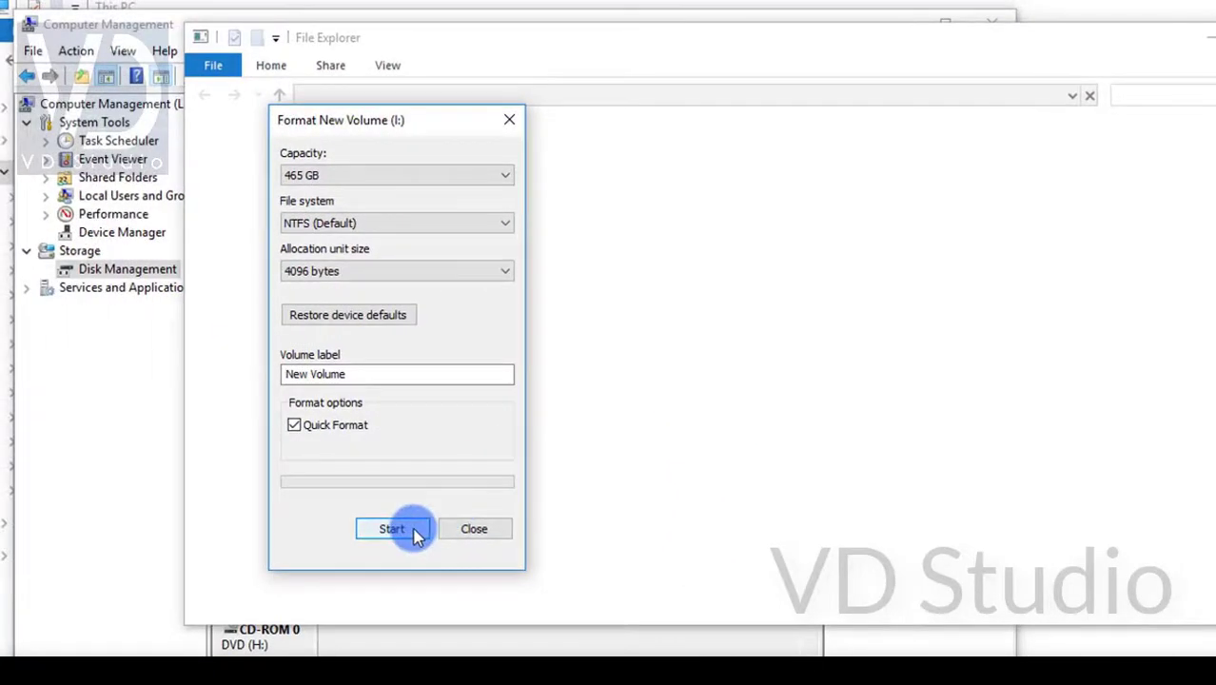
{"action": "left_click", "coordinate": [415, 533]}
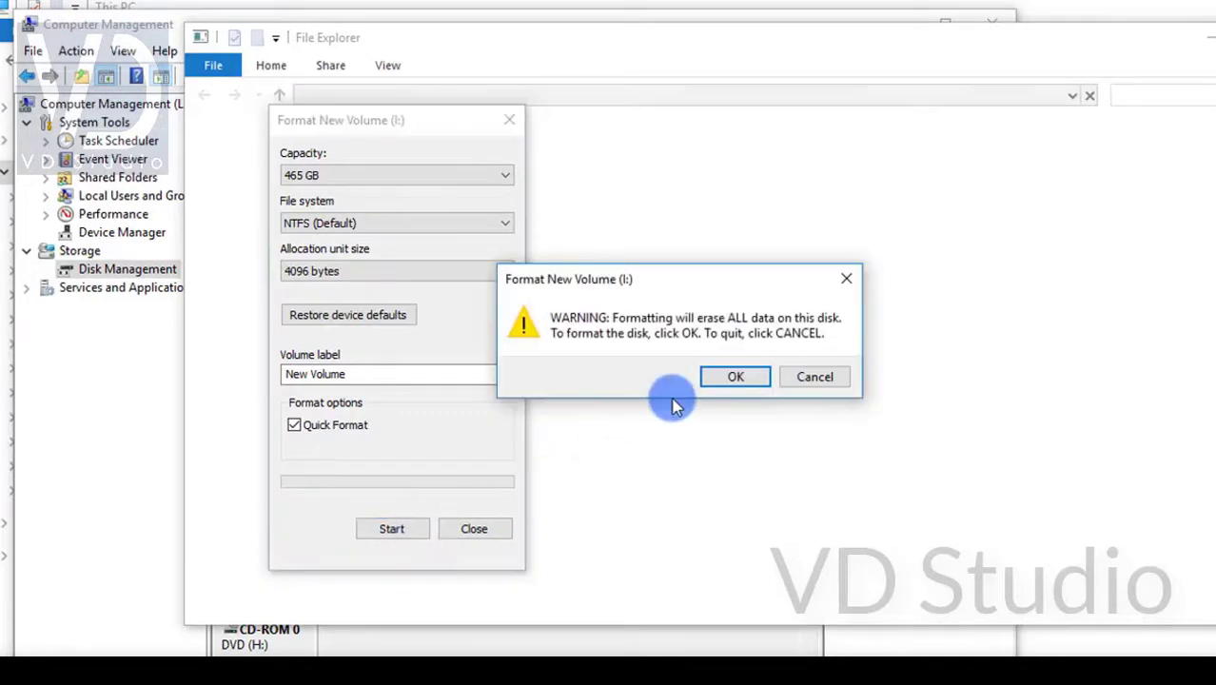
{"action": "left_click", "coordinate": [691, 356]}
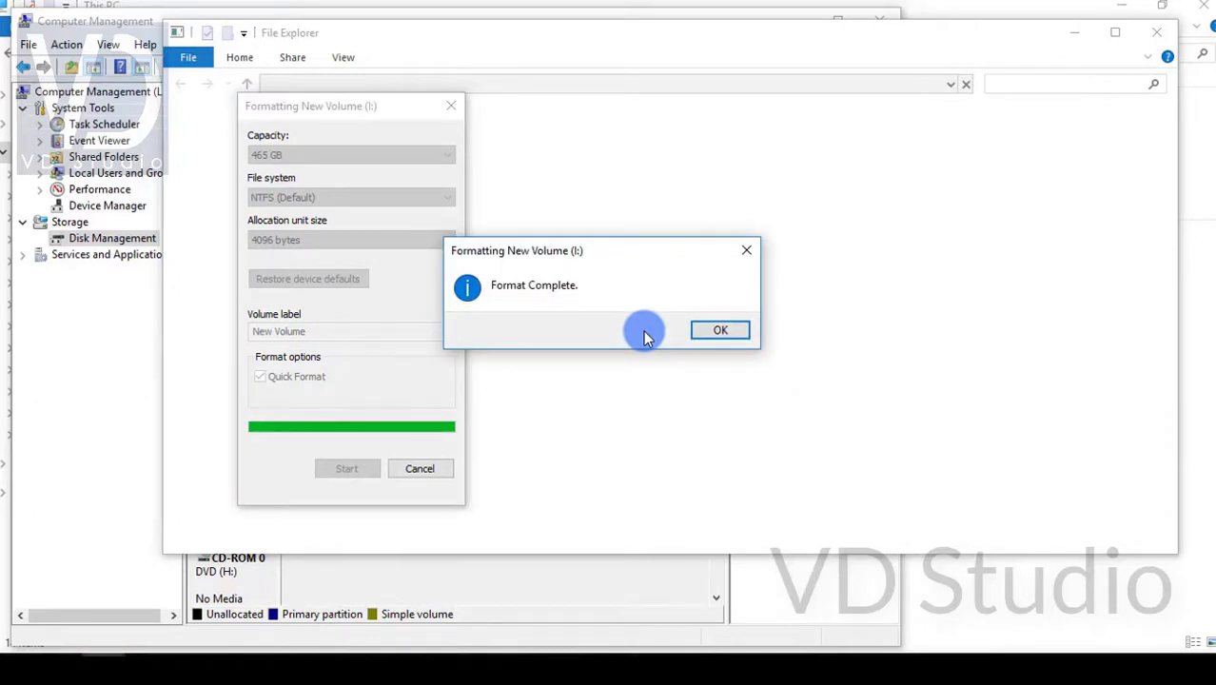
{"action": "left_click", "coordinate": [718, 330]}
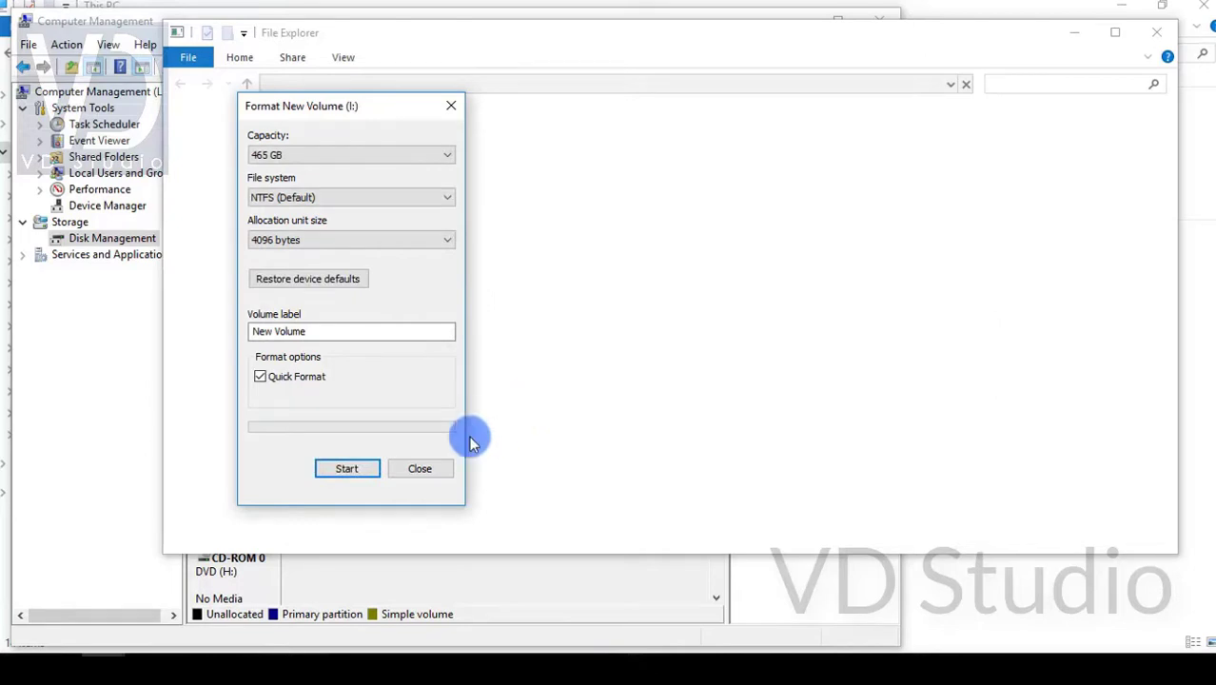
{"action": "left_click", "coordinate": [436, 468]}
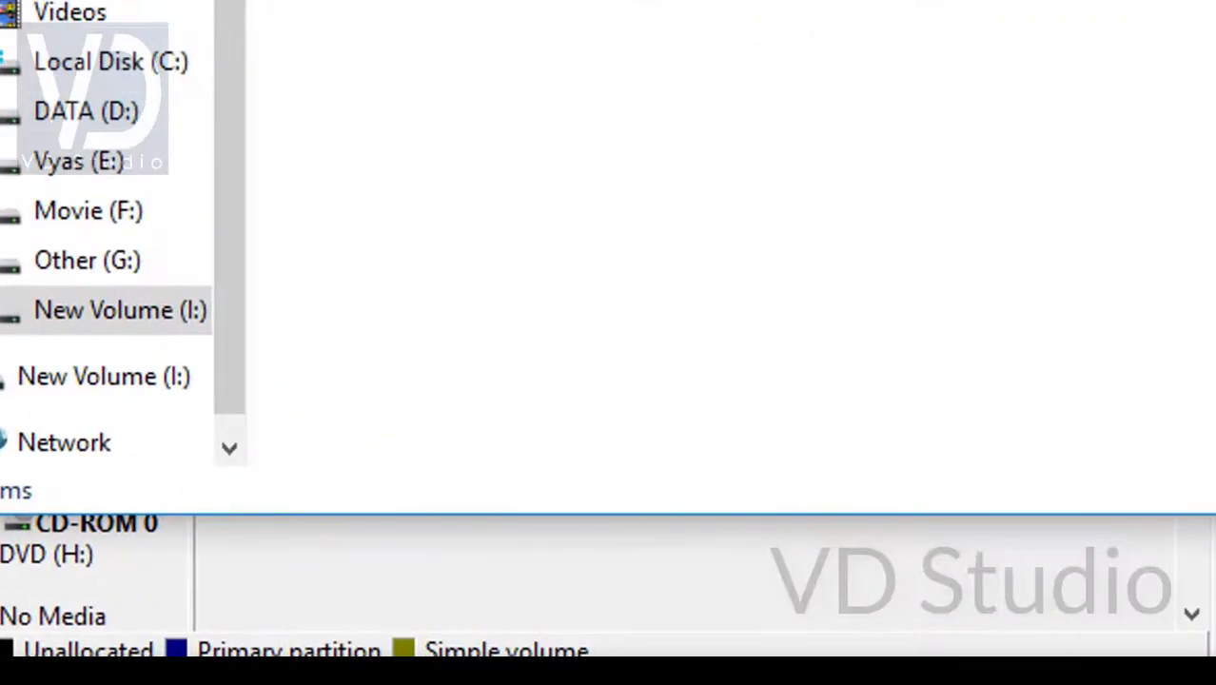
{"action": "key", "text": "alt+F4"}
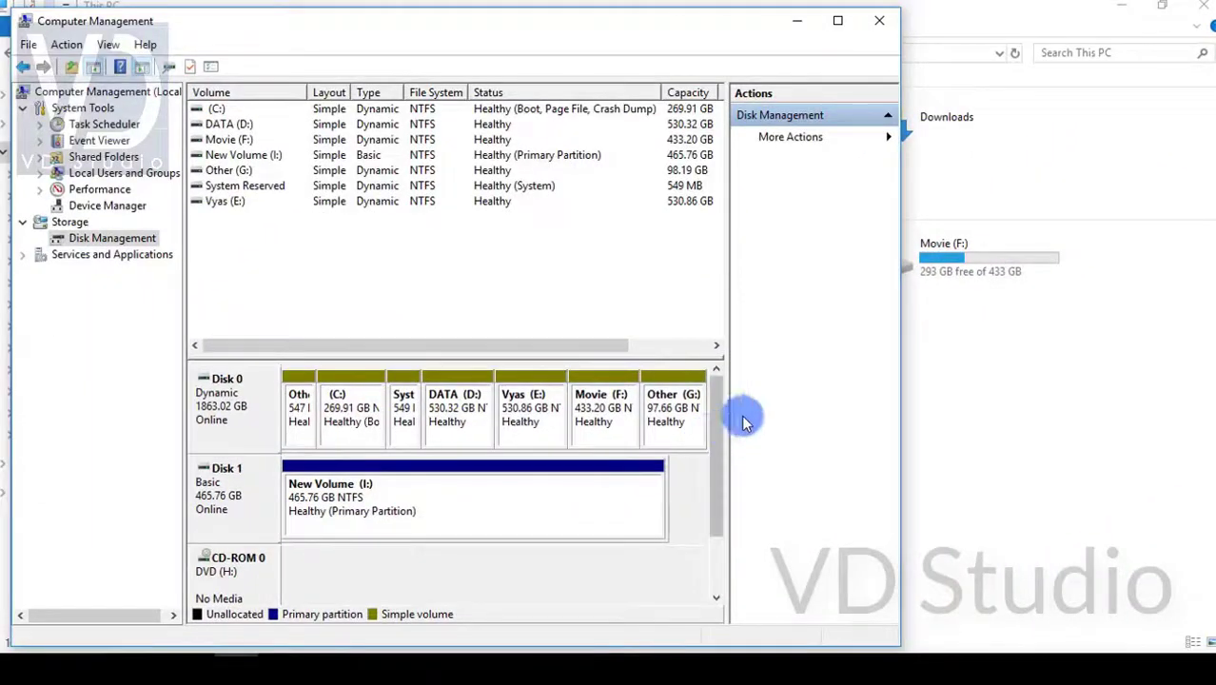
Close Computer Management and check the combined New Volume (I:) drive in This PC.
{"action": "left_click", "coordinate": [879, 20]}
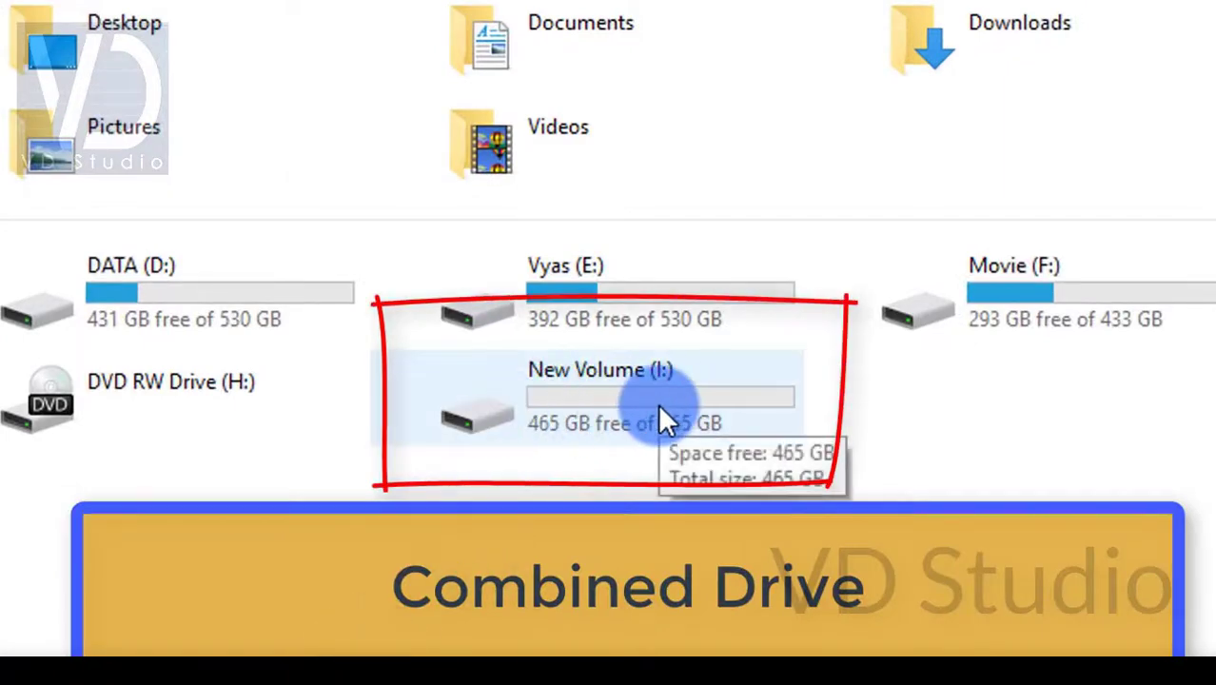
{"action": "left_click", "coordinate": [657, 415]}
{"action": "left_click", "coordinate": [748, 589]}
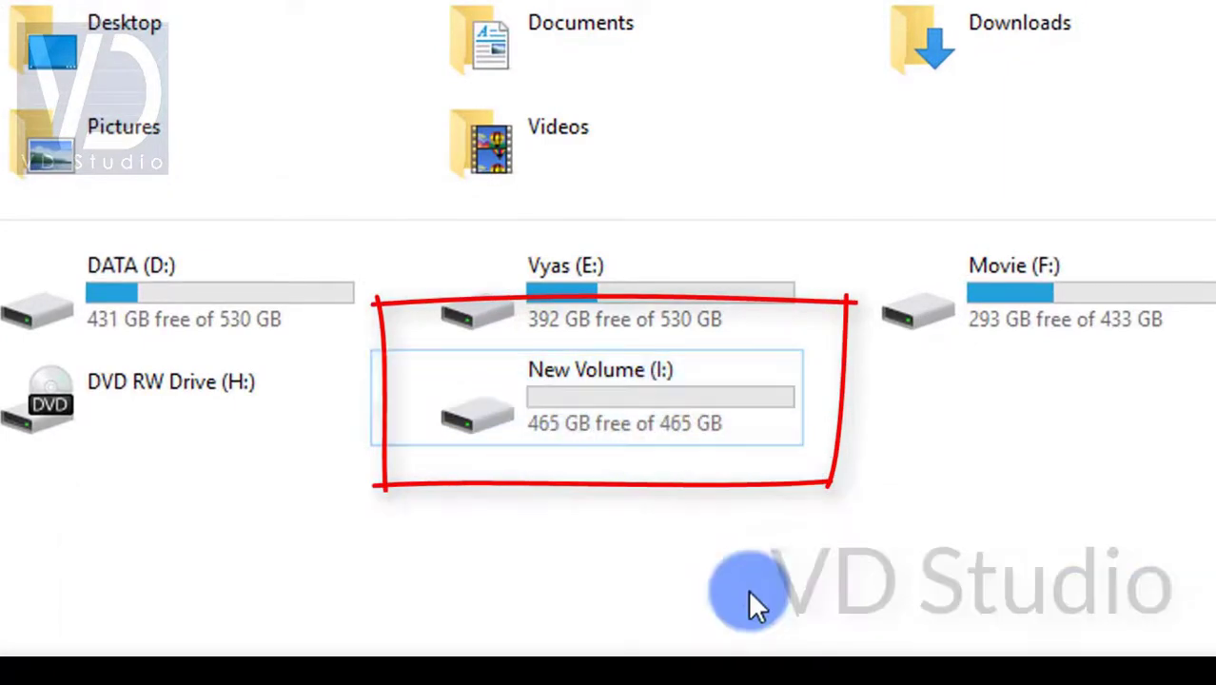